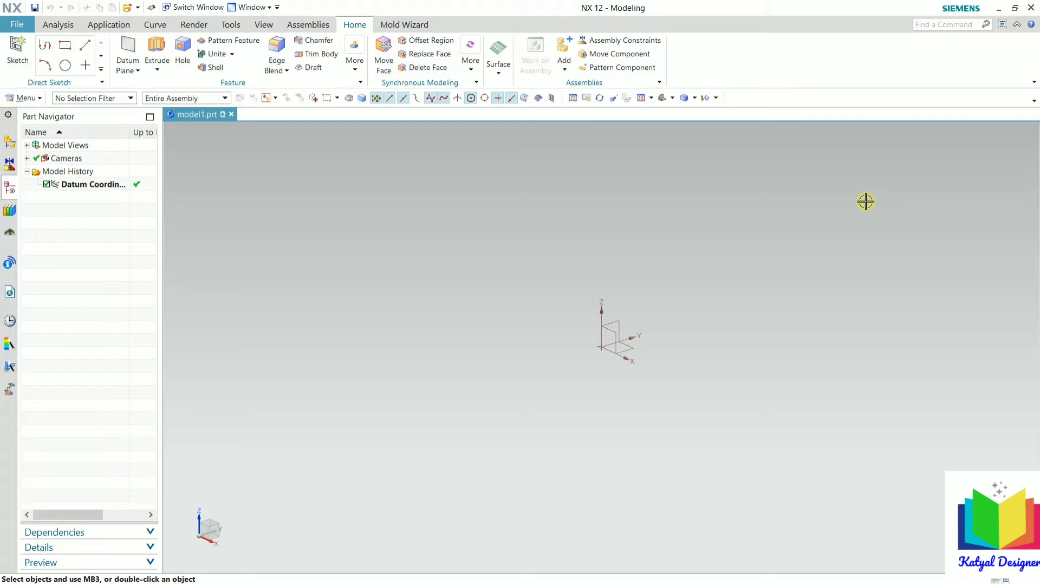
Start an Extrude in the NX part and open a section sketch on the YZ plane
key("alt+Tab")
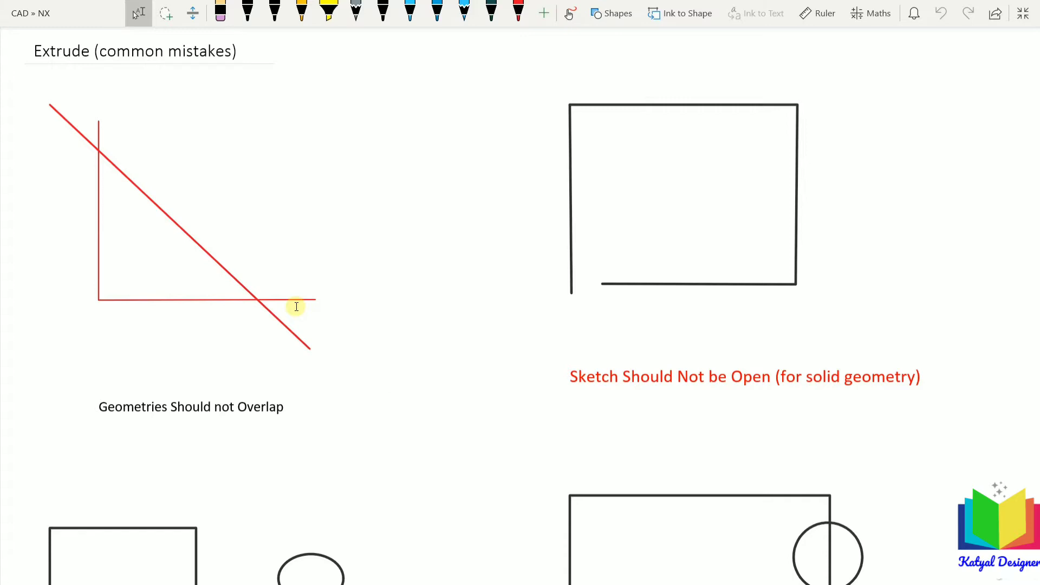
key("alt+Tab")
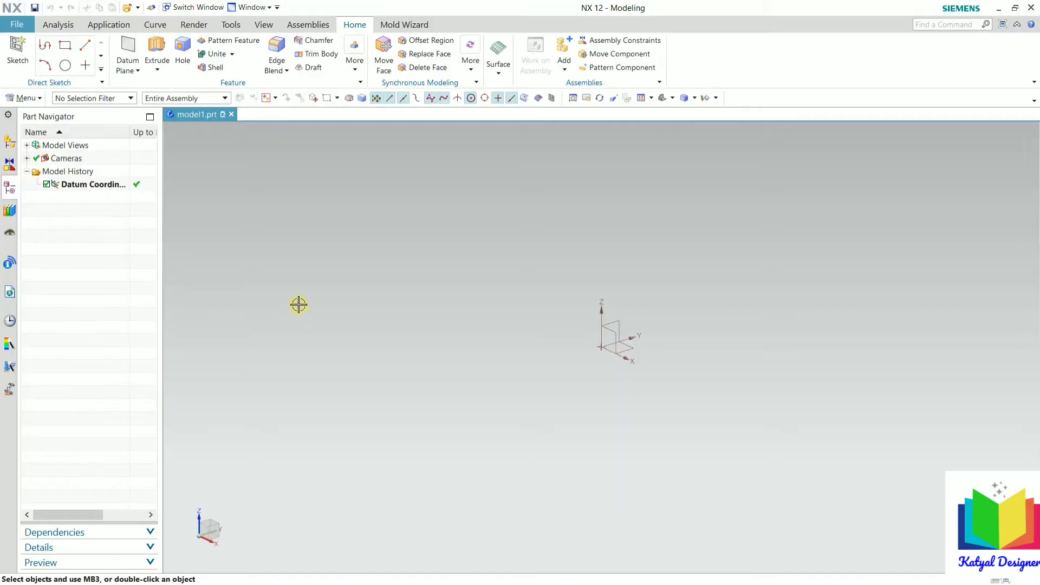
left_click(157, 68)
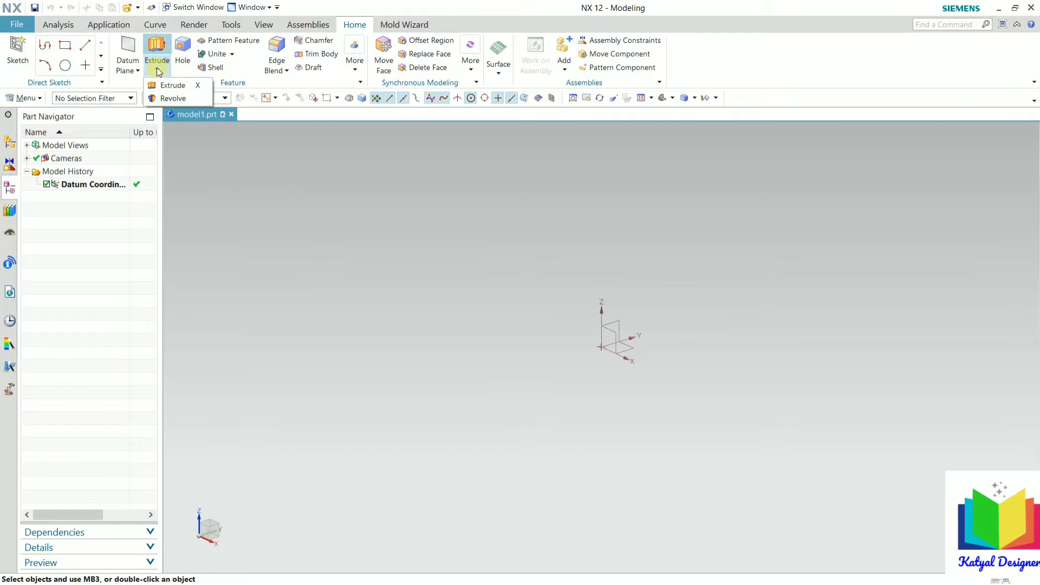
left_click(172, 90)
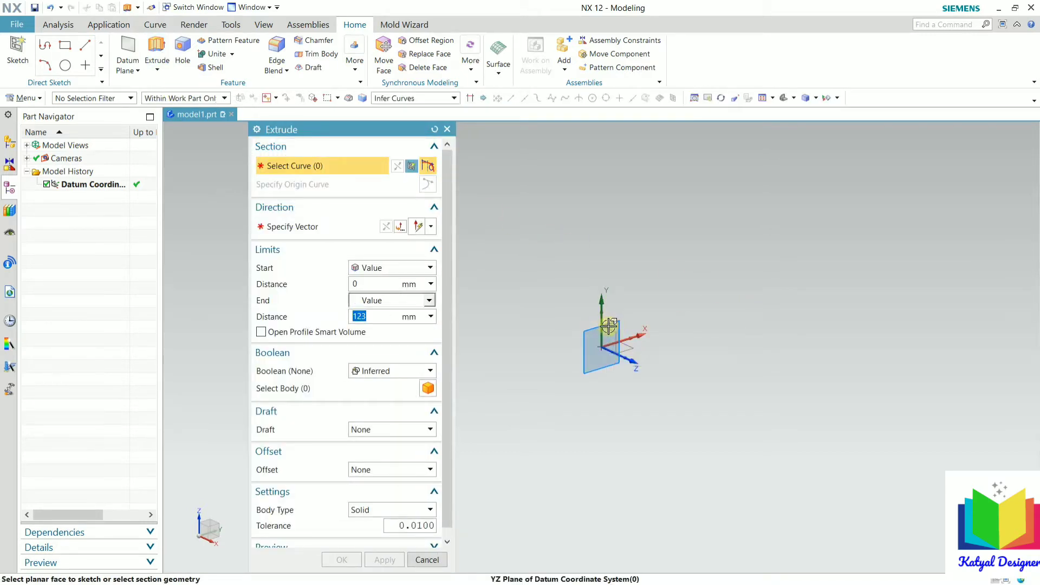
left_click(607, 337)
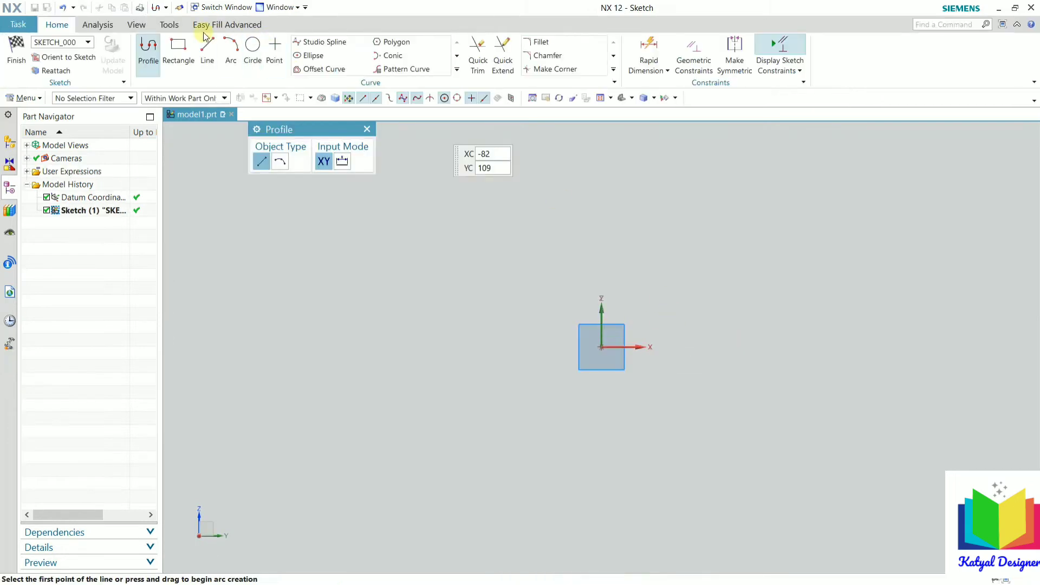
Draw a vertical line about 67 mm long beside the origin and a horizontal line about 80 mm long from the origin
left_click(207, 48)
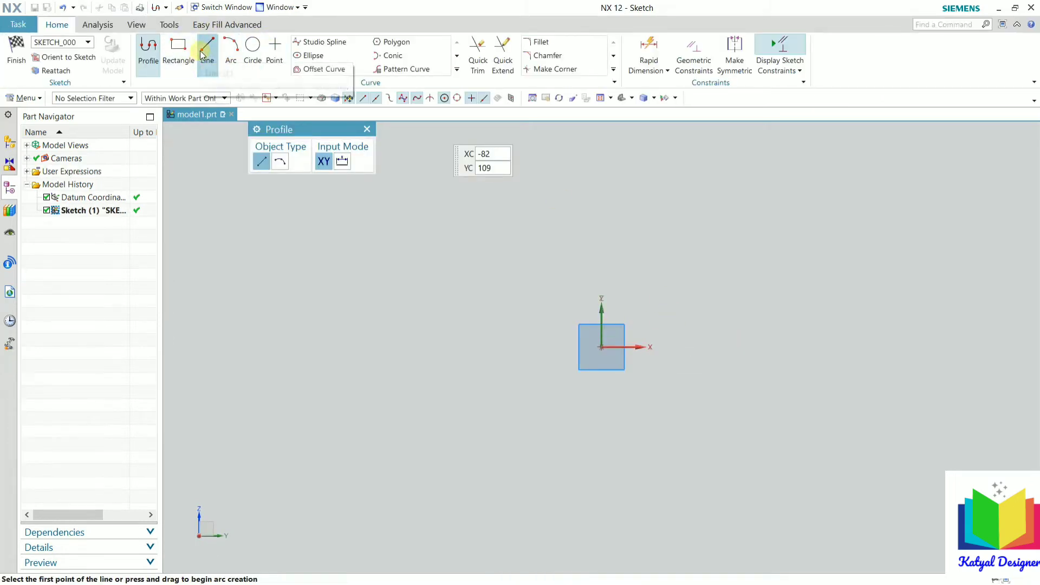
left_click(596, 212)
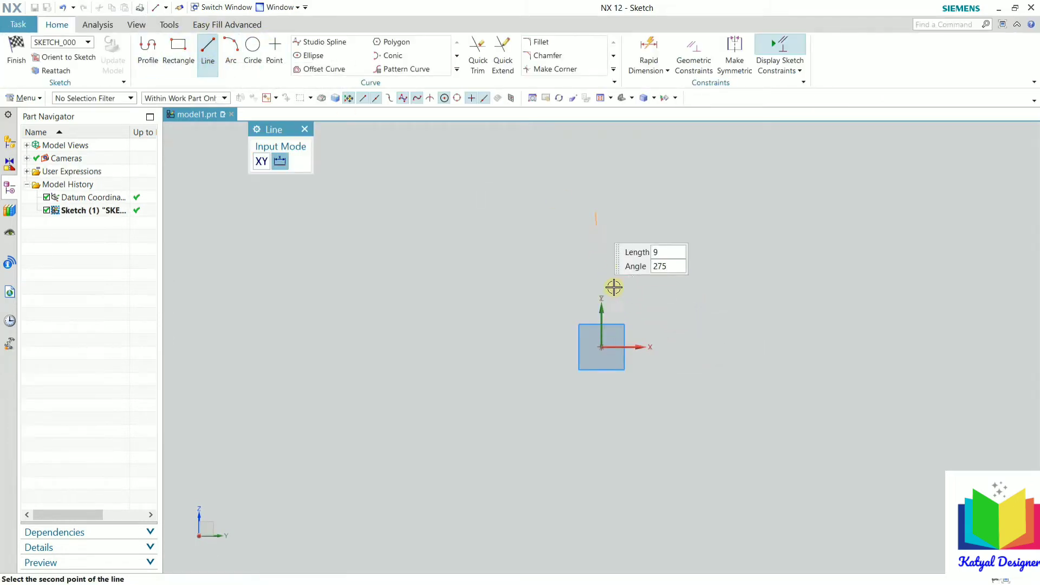
left_click(596, 345)
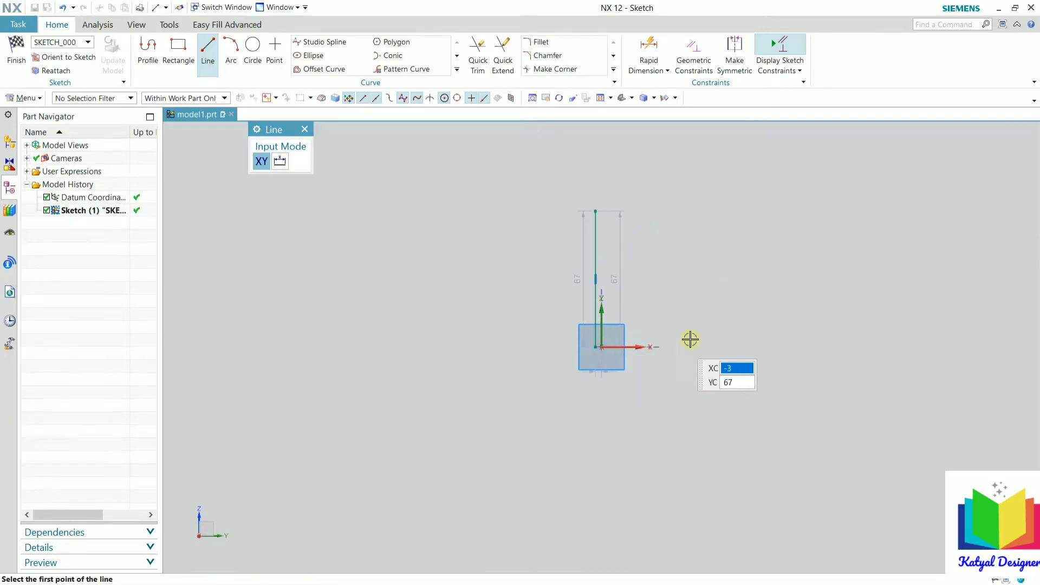
left_click(601, 348)
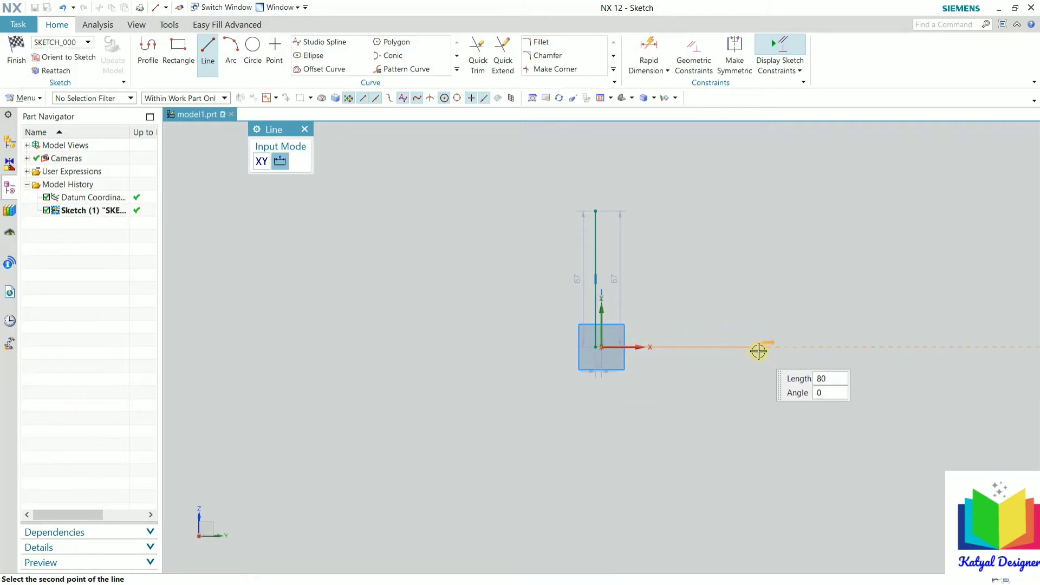
left_click(758, 346)
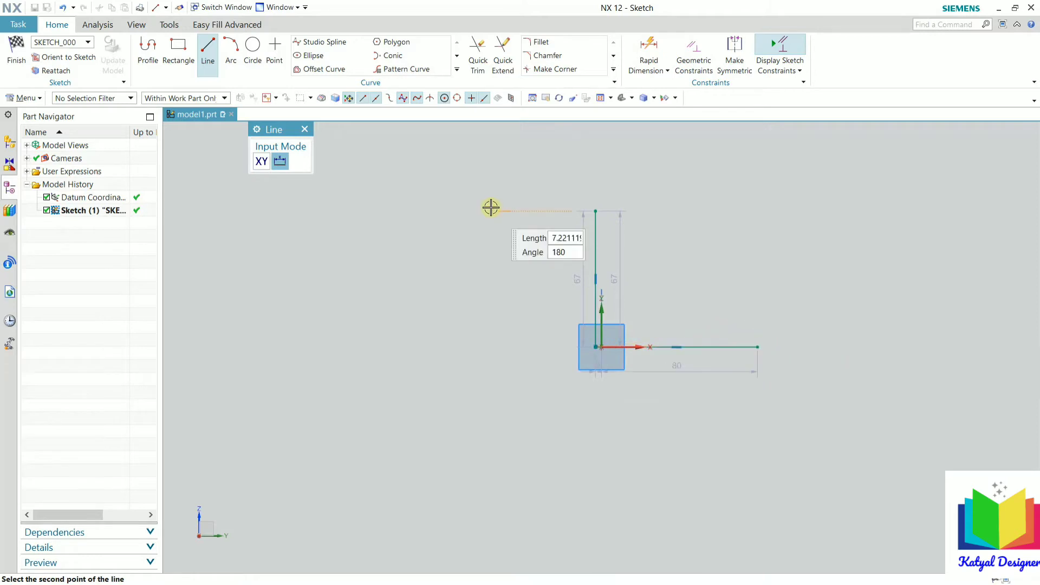
Draw a diagonal line about 184 mm long that crosses both existing lines and overshoots them, and finish the sketch
left_click(819, 421)
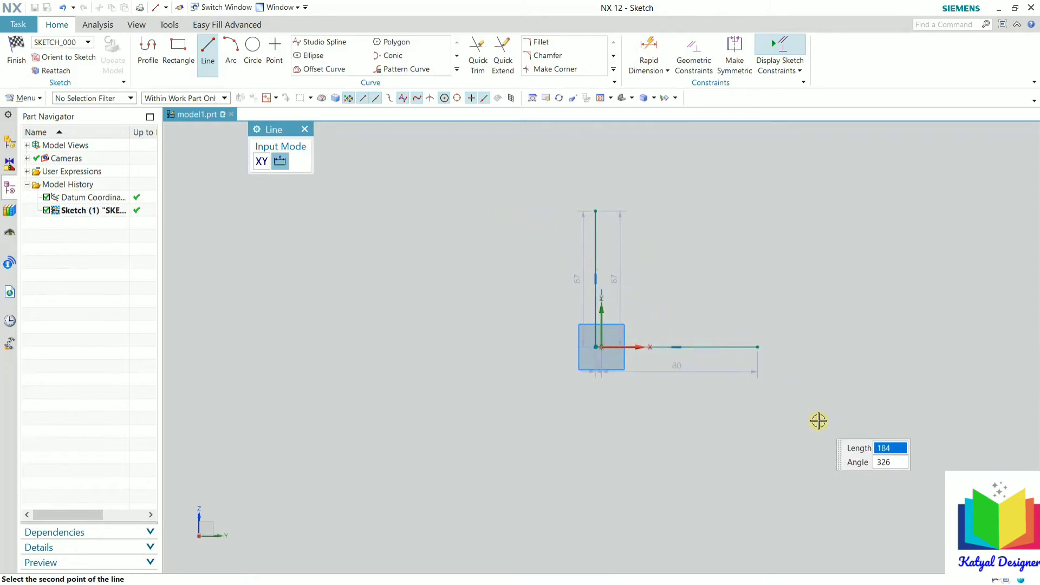
right_click(823, 299)
left_click(853, 326)
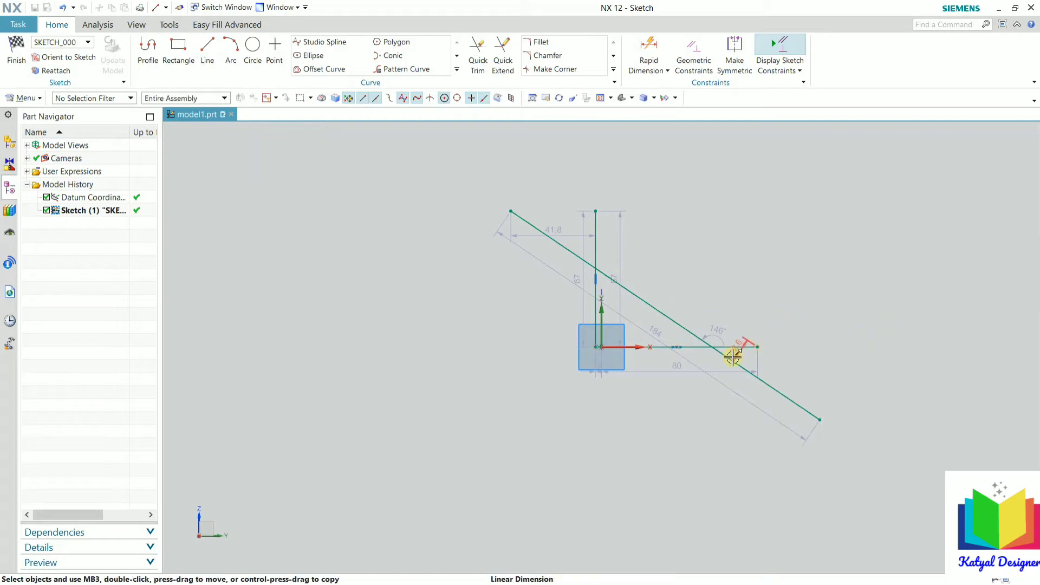
left_click(16, 51)
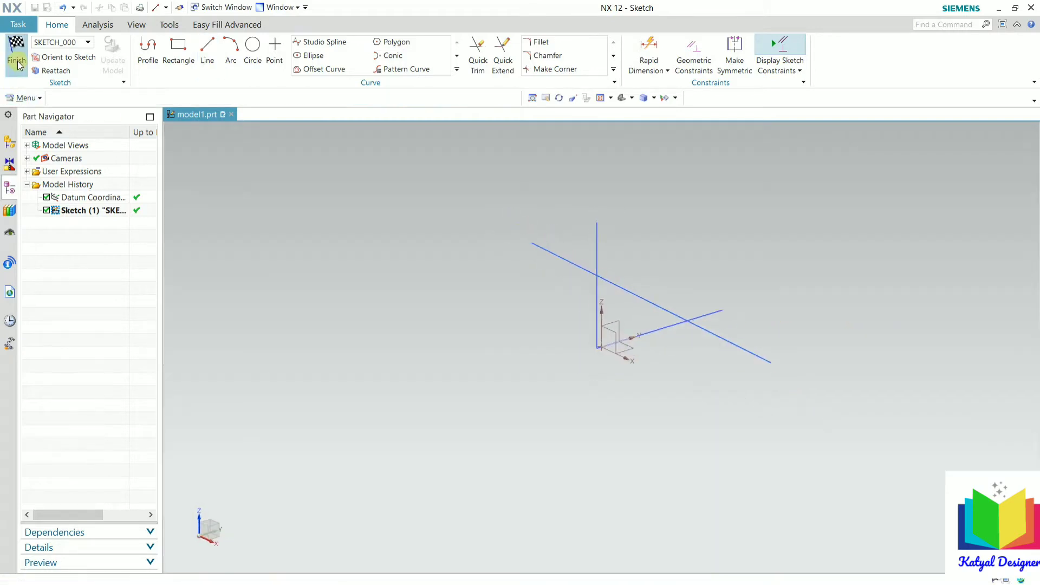
Preview a 123 mm Extrude of the overlapping-line sketch and examine the section at the line crossings from several angles
key("x")
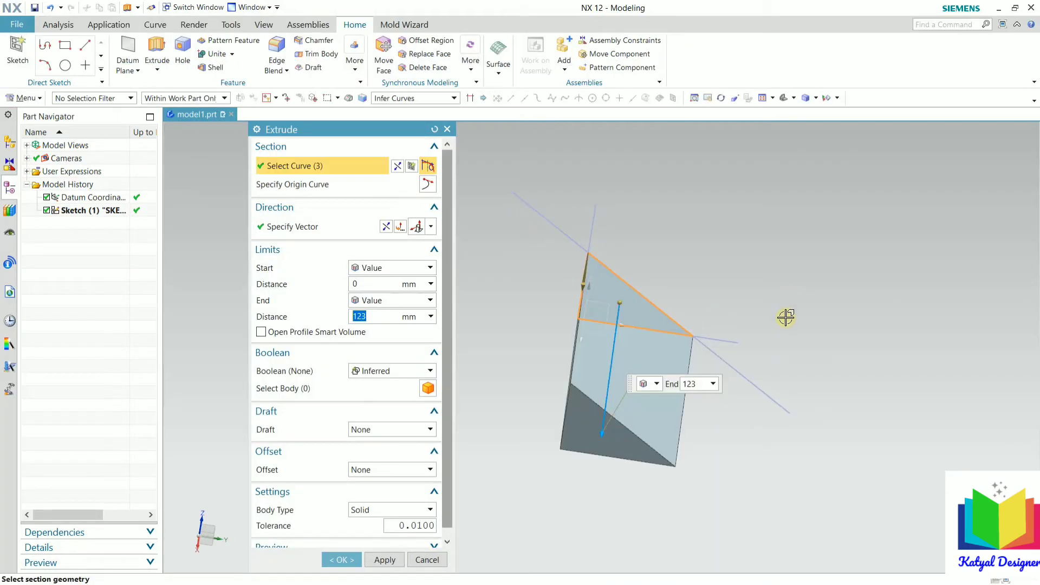
mouse_move(800, 293)
middle_mouse_down()
mouse_move(775, 341)
mouse_move(794, 302)
mouse_move(834, 284)
mouse_move(800, 293)
middle_mouse_up()
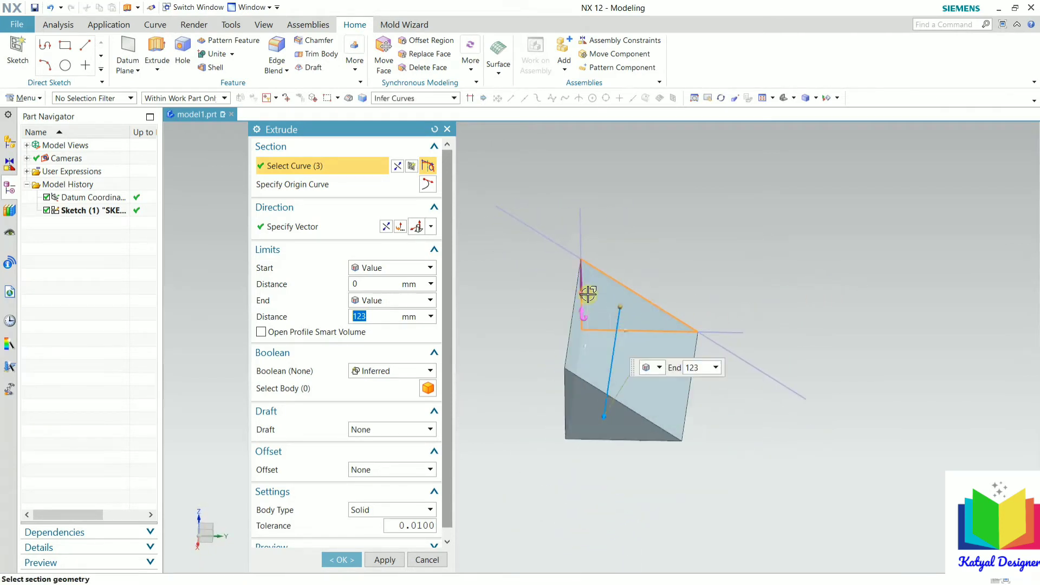
scroll(588, 295, "down", 3)
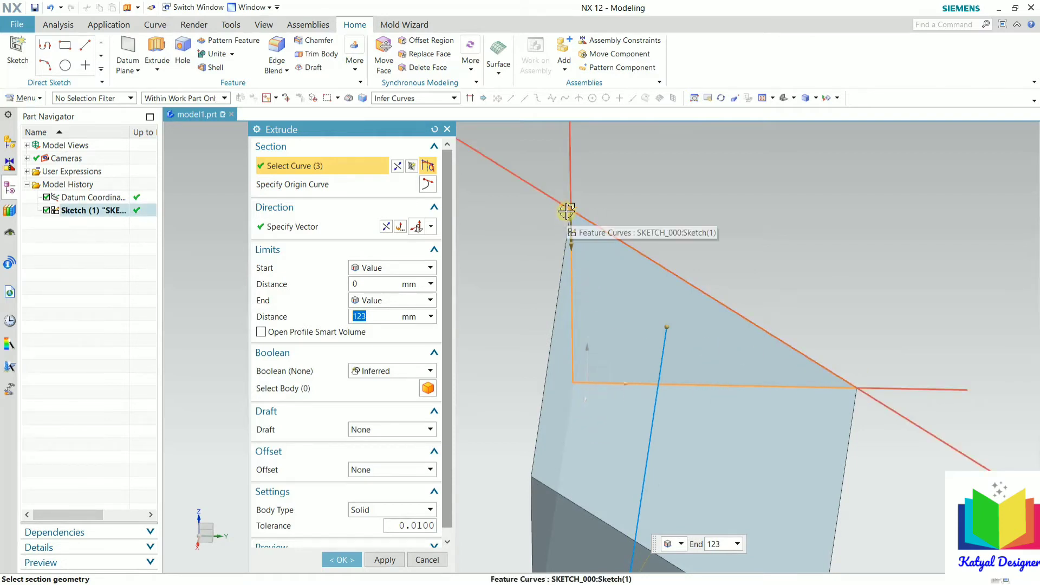
scroll(773, 397, "up", 3)
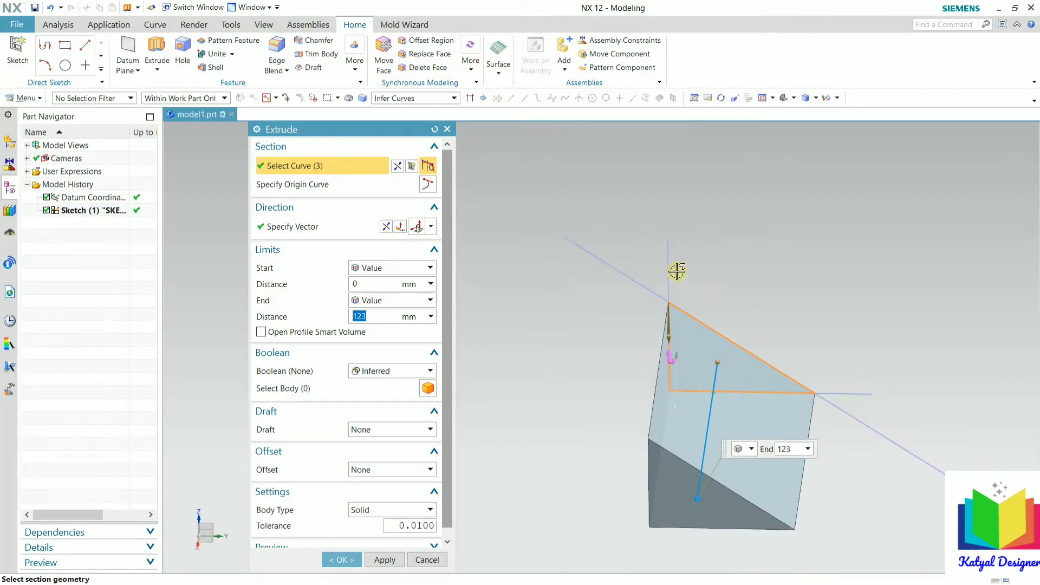
middle_click_drag(782, 309, 920, 303)
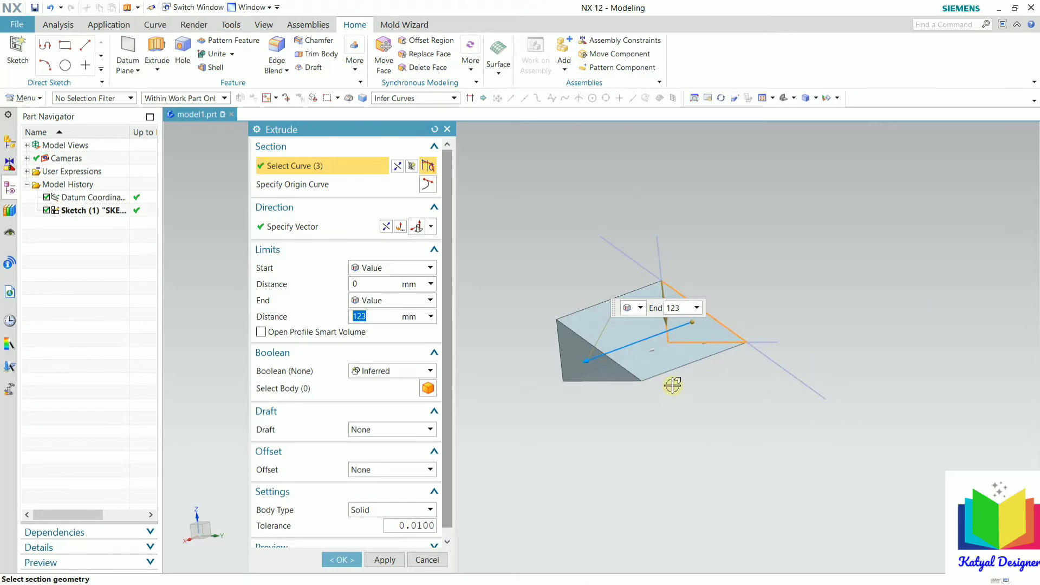
middle_click_drag(681, 329, 749, 354)
scroll(750, 354, "up", 2)
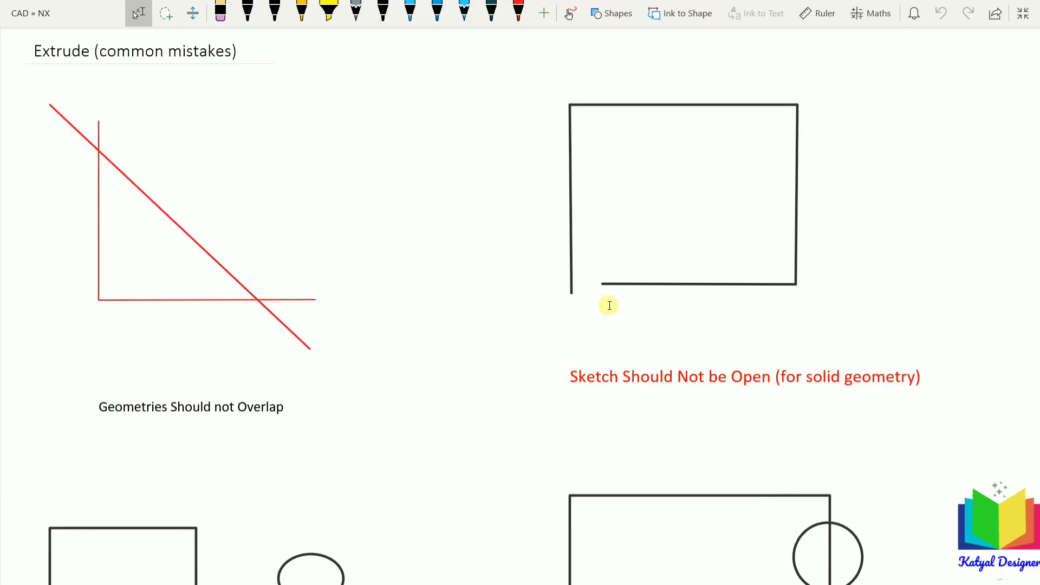
Reset the Extrude settings to their defaults and delete the sketch with the overlapping lines
key("alt+Tab")
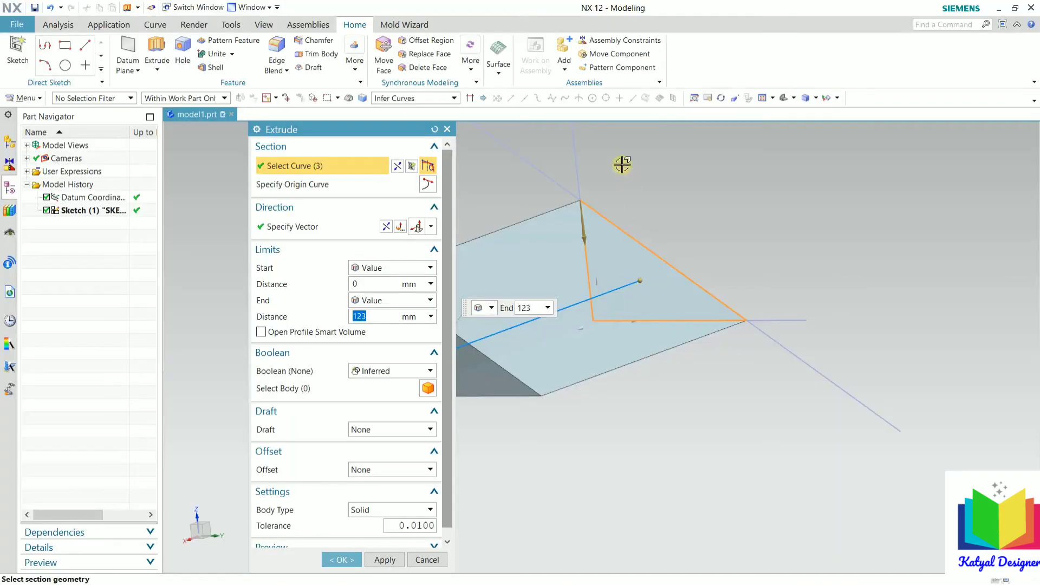
left_click(434, 130)
left_click(423, 316)
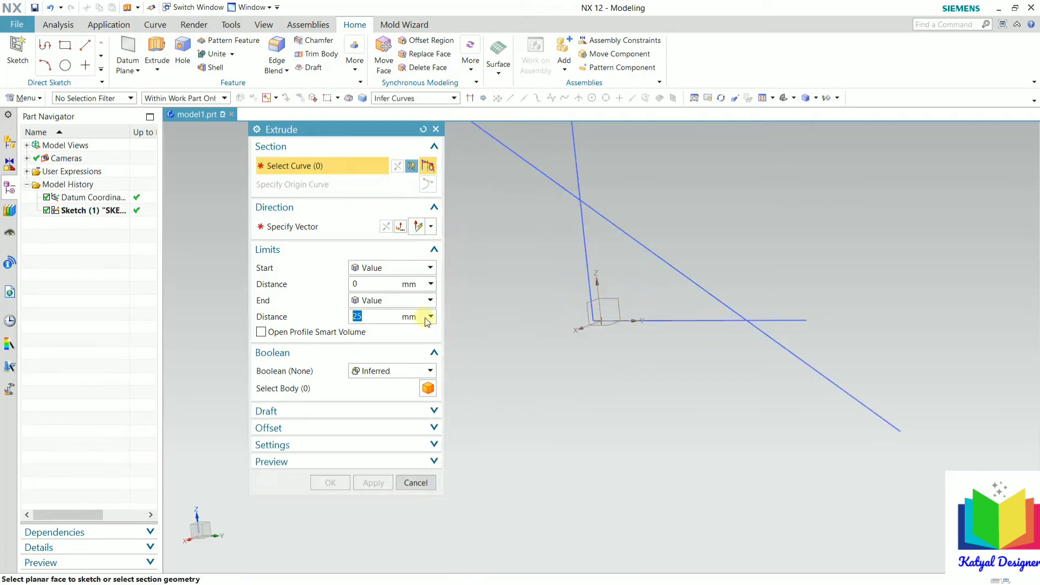
right_click(84, 212)
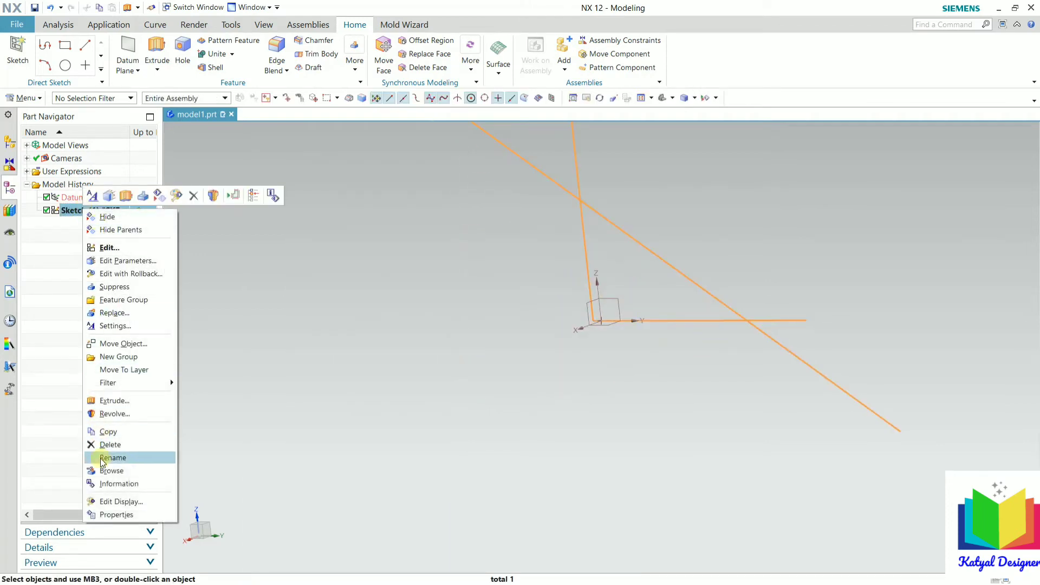
left_click(106, 444)
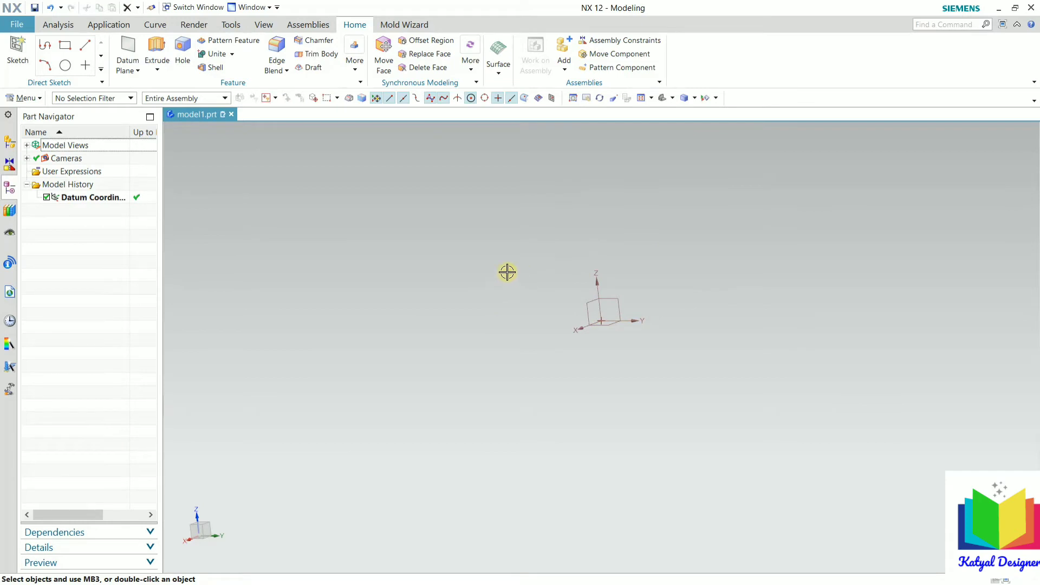
Start a new Extrude and create its section sketch on the YZ plane
left_click(157, 72)
left_click(174, 85)
left_click(428, 170)
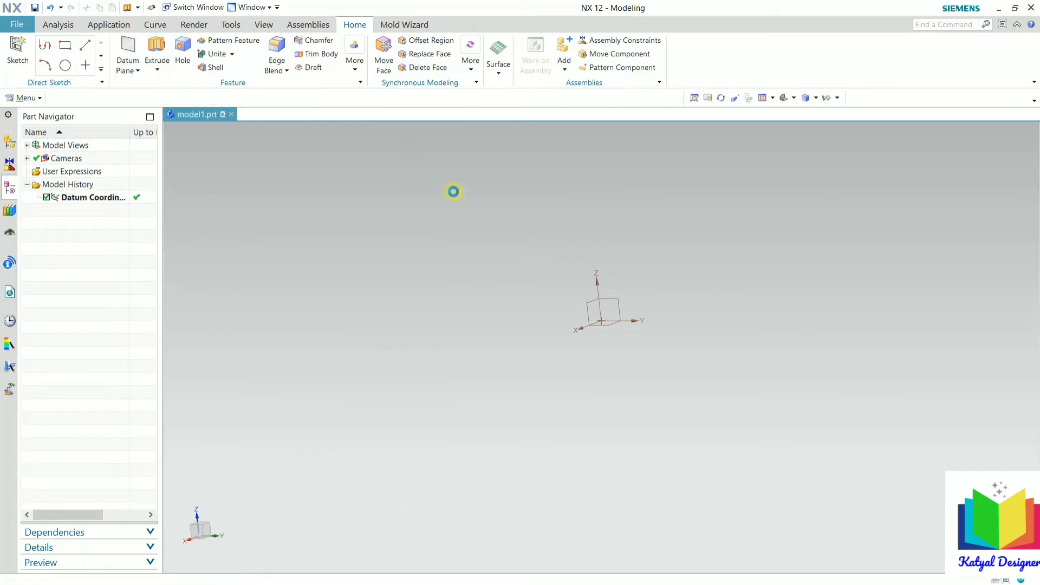
left_click(618, 298)
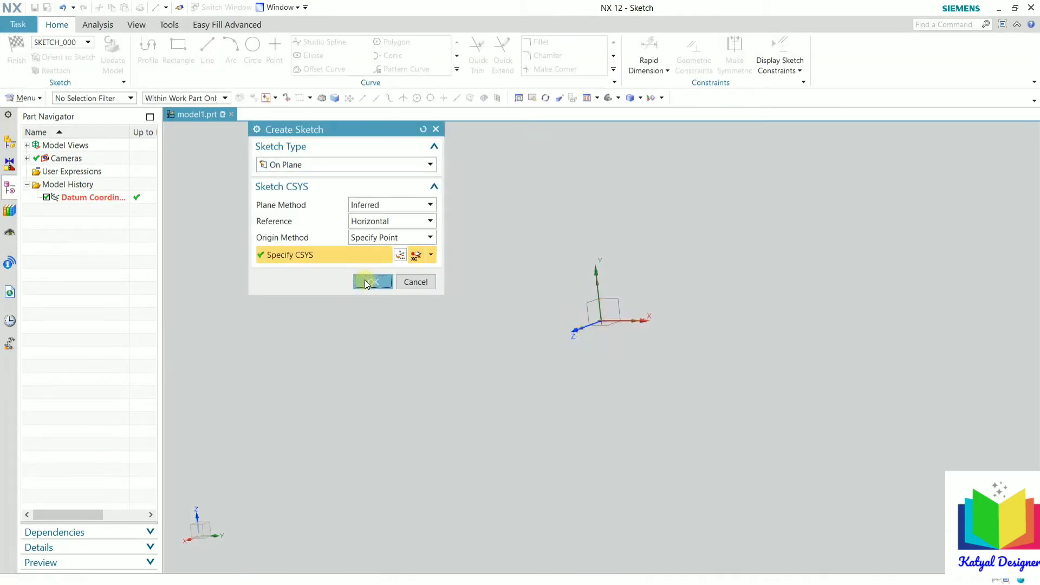
left_click(365, 279)
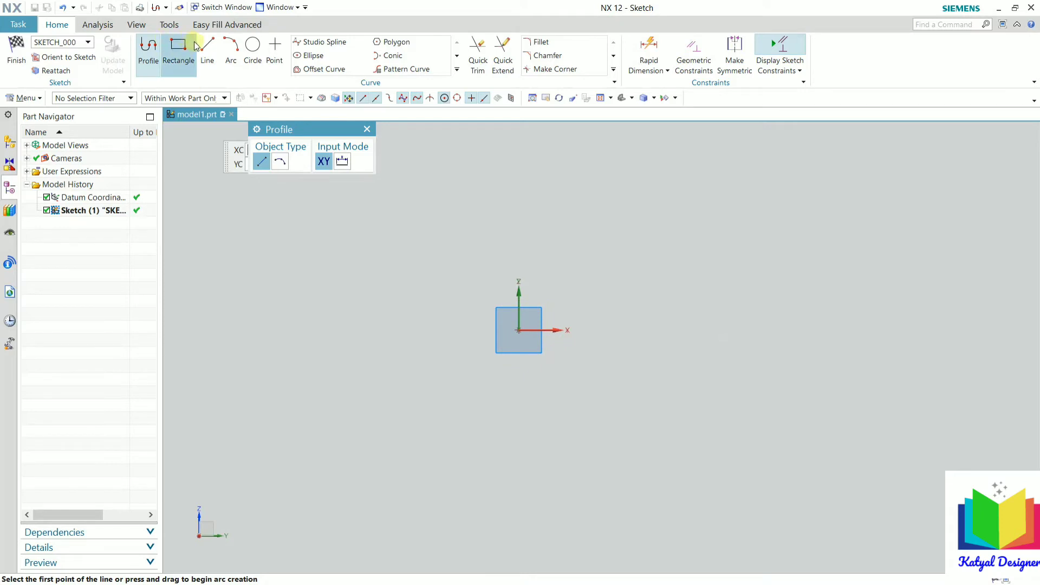
Sketch the left, upper and right sides of a rectangular profile about 43 mm wide and 33 mm high
left_click(633, 337)
left_click(633, 208)
left_click(804, 207)
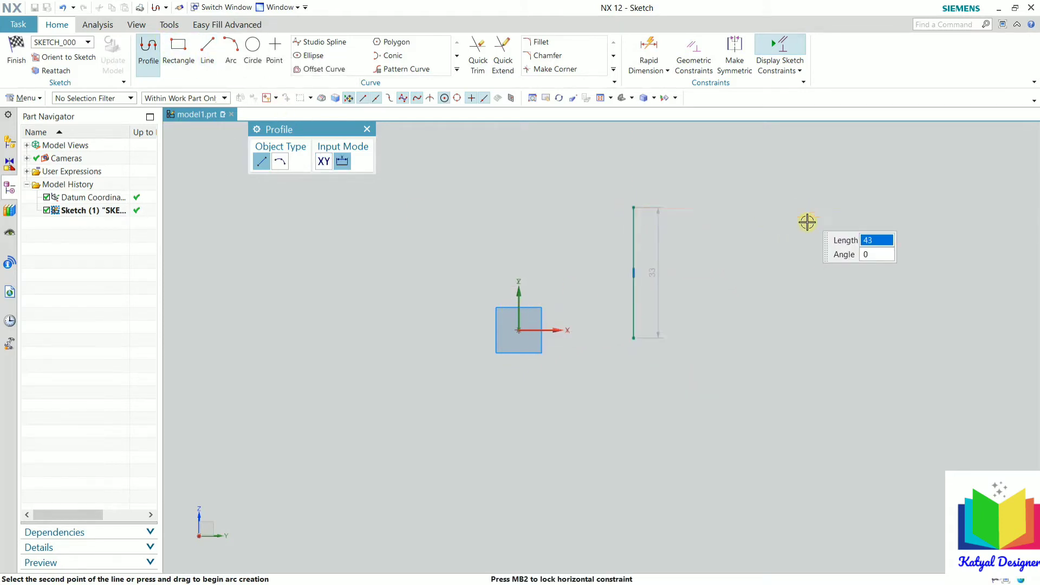
left_click(803, 337)
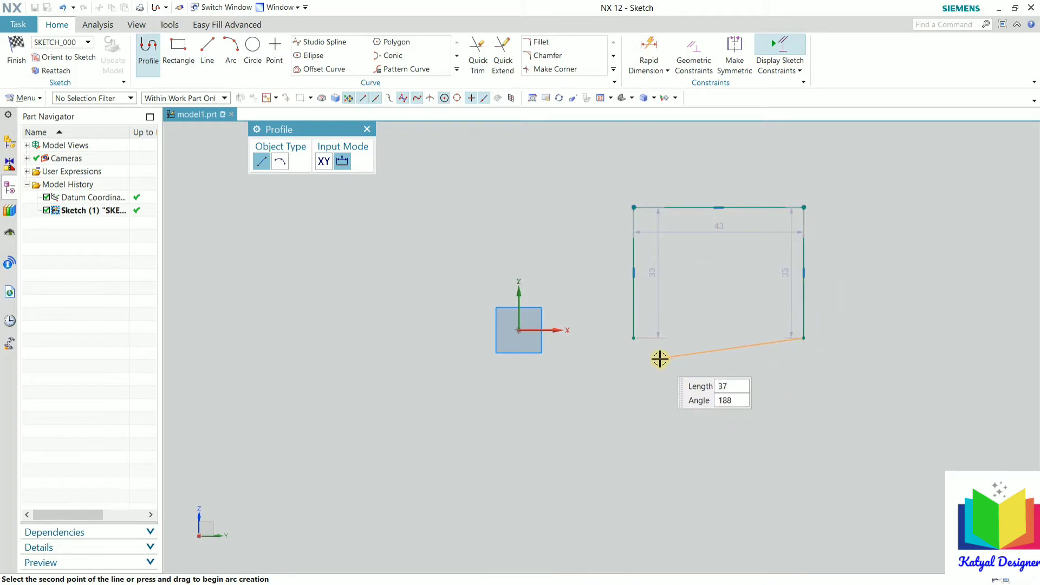
Add a slanted bottom line about 37 mm long that stops short of the first vertical side, and finish the open sketch
scroll(654, 356, "down", 4)
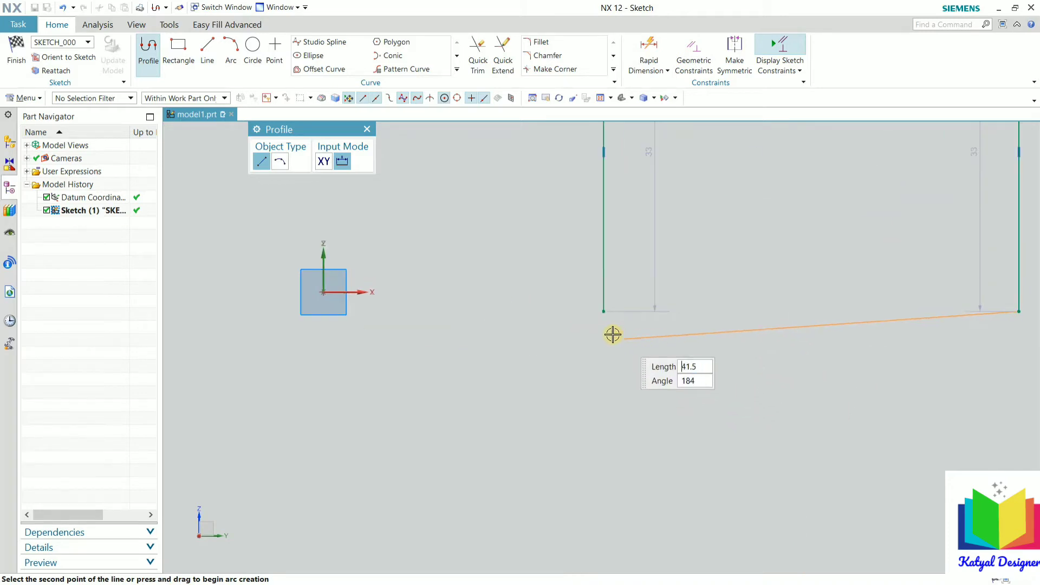
left_click(661, 335)
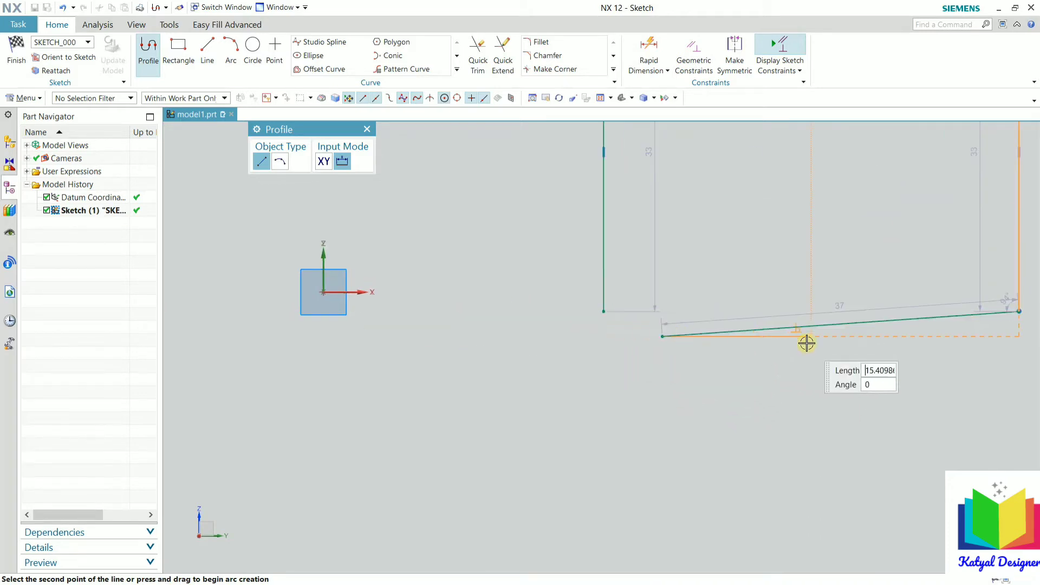
right_click(748, 362)
left_click(796, 137)
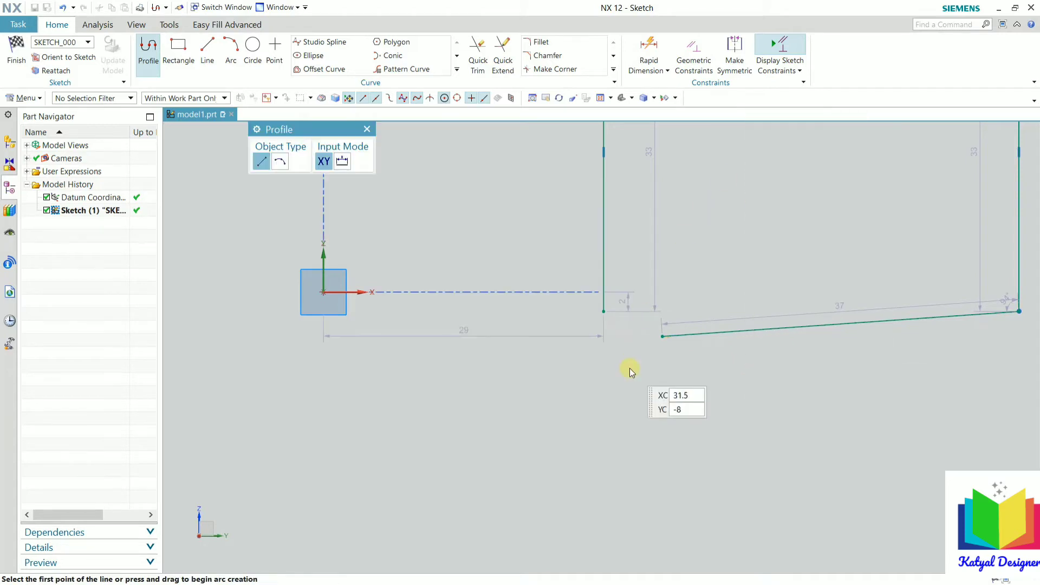
scroll(626, 366, "up", 5)
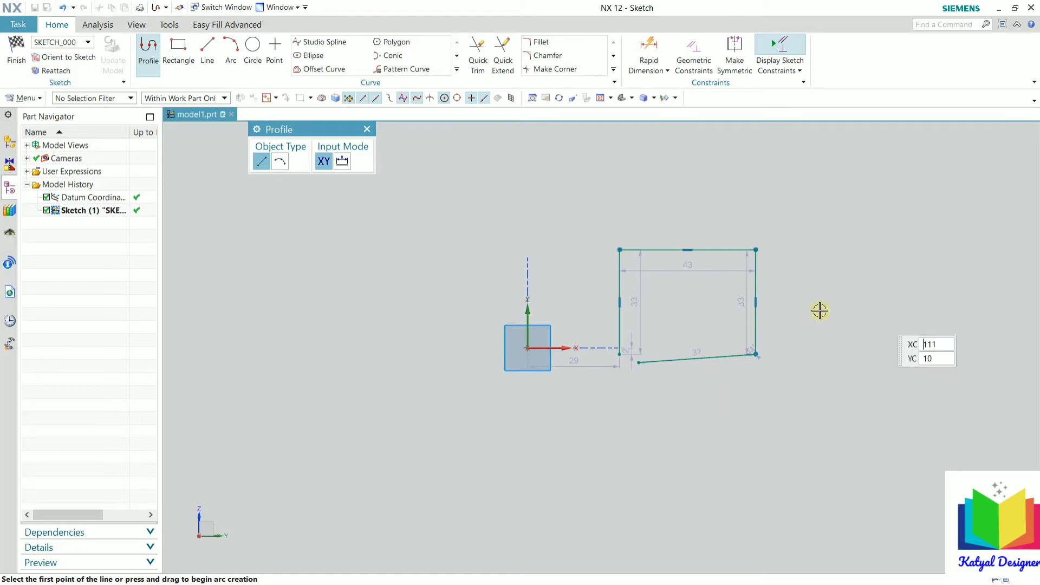
left_click(10, 68)
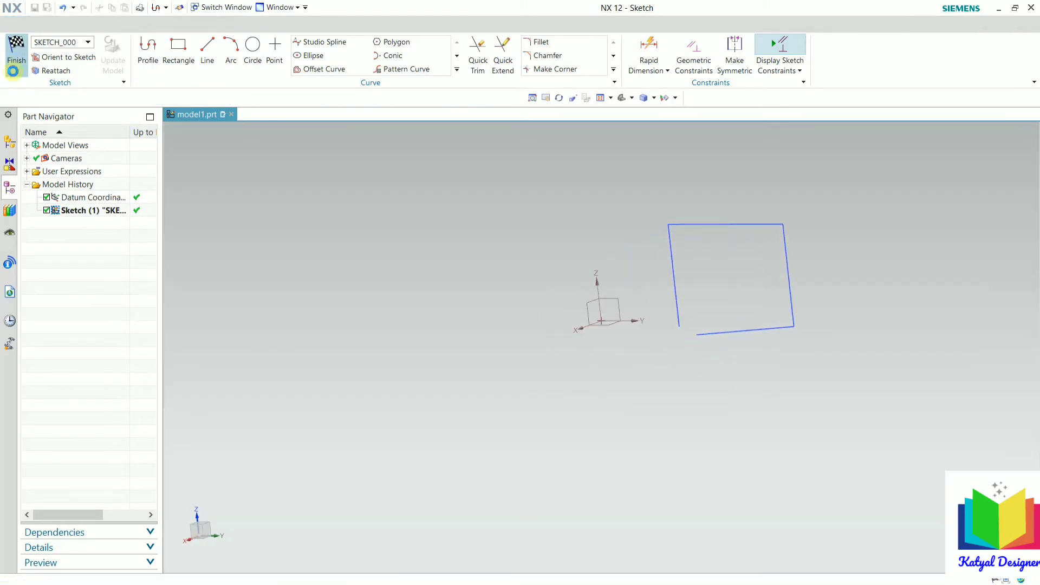
Preview a 25 mm Extrude of the open profile and examine the resulting walls and corner gap
key("x")
mouse_move(750, 205)
middle_mouse_down()
mouse_move(900, 270)
mouse_move(924, 213)
mouse_move(933, 267)
mouse_move(912, 269)
mouse_move(953, 249)
mouse_move(919, 269)
middle_mouse_up()
scroll(818, 246, "up", 5)
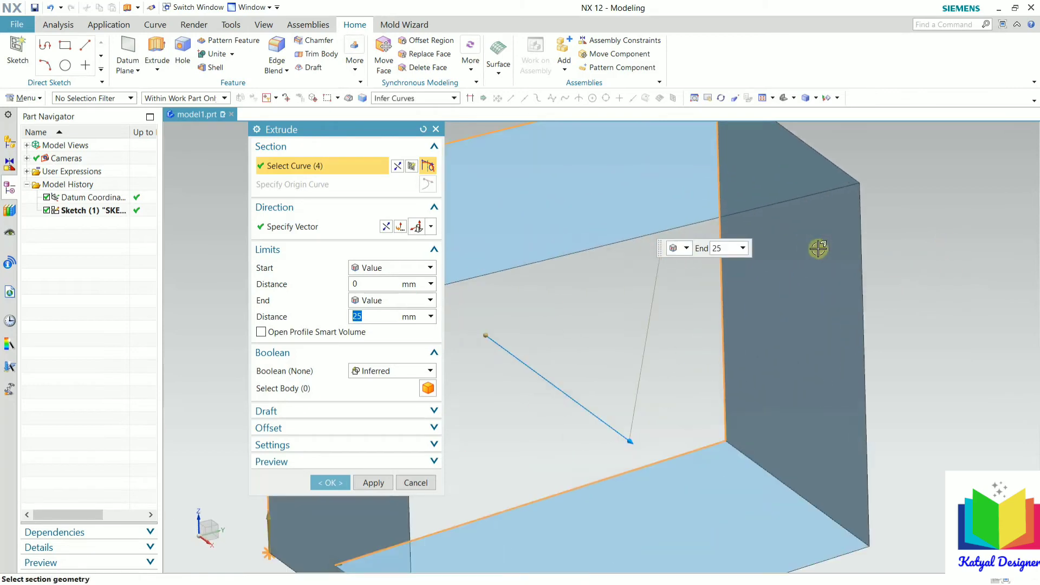
scroll(714, 233, "down", 5)
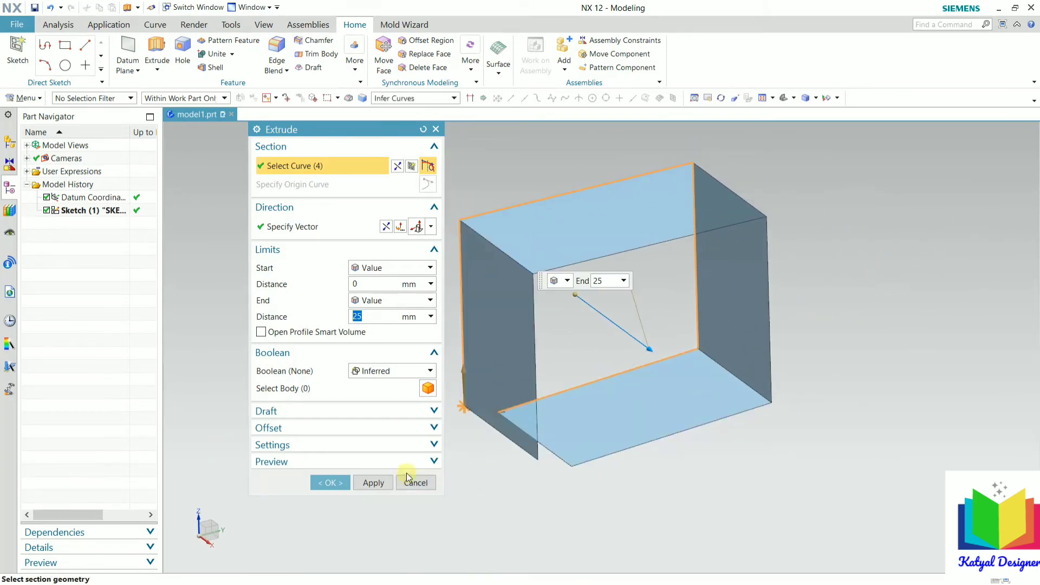
Check the Body Type setting of the open-profile Extrude, and cancel the command without saving its sketch
left_click(425, 446)
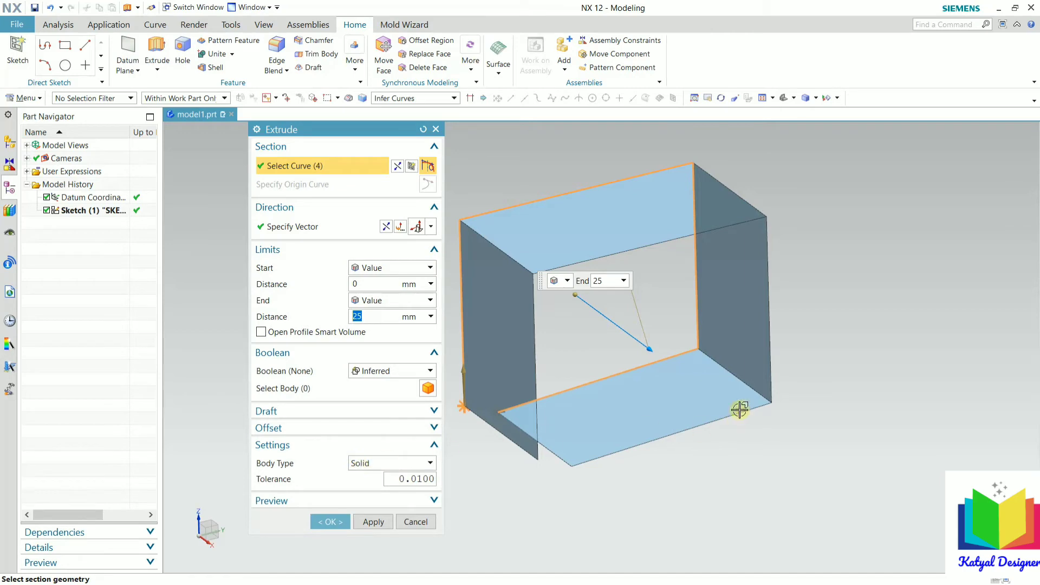
middle_click_drag(735, 345, 691, 320)
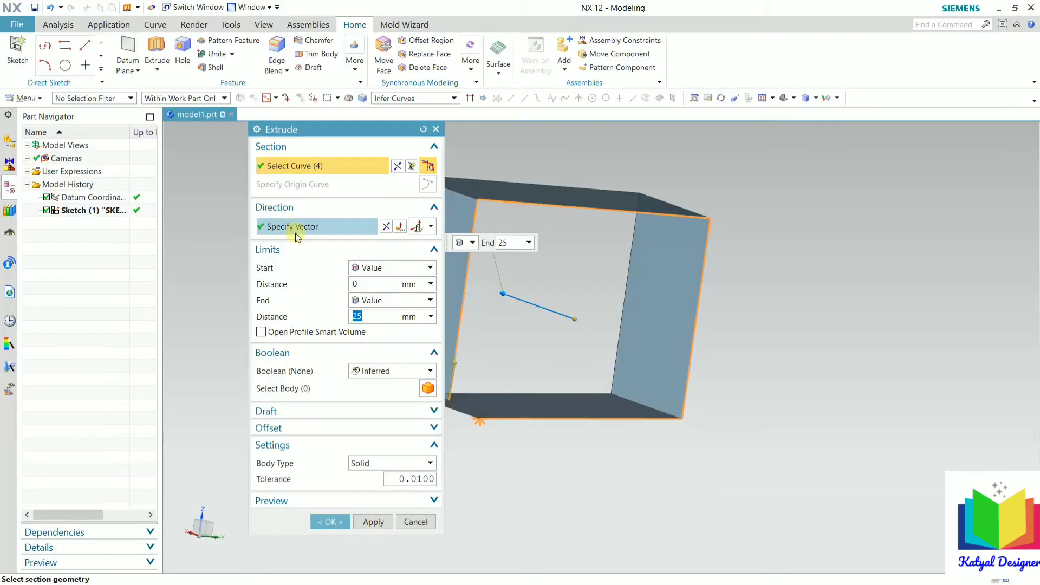
left_click(413, 522)
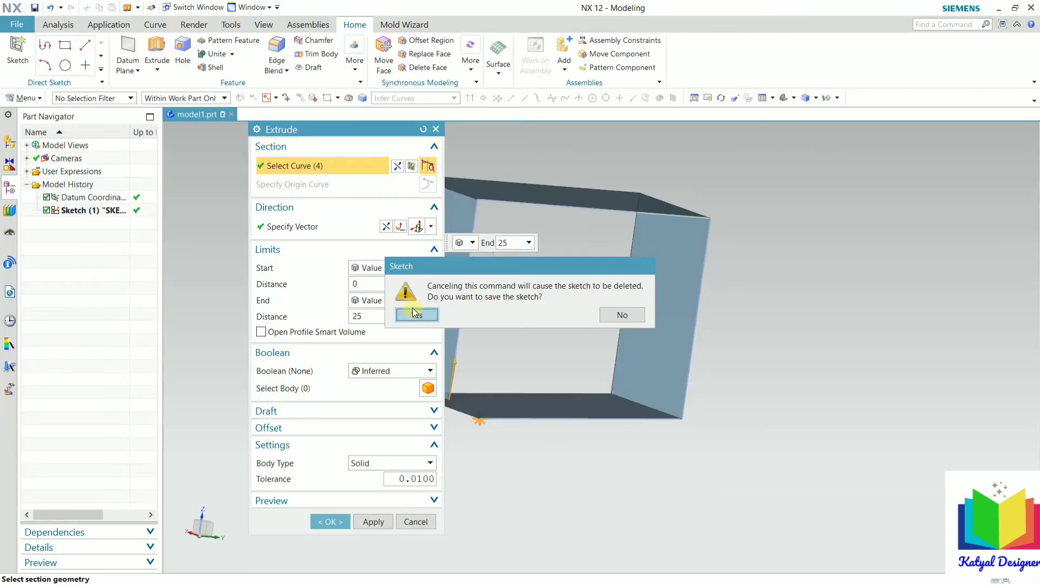
left_click(615, 312)
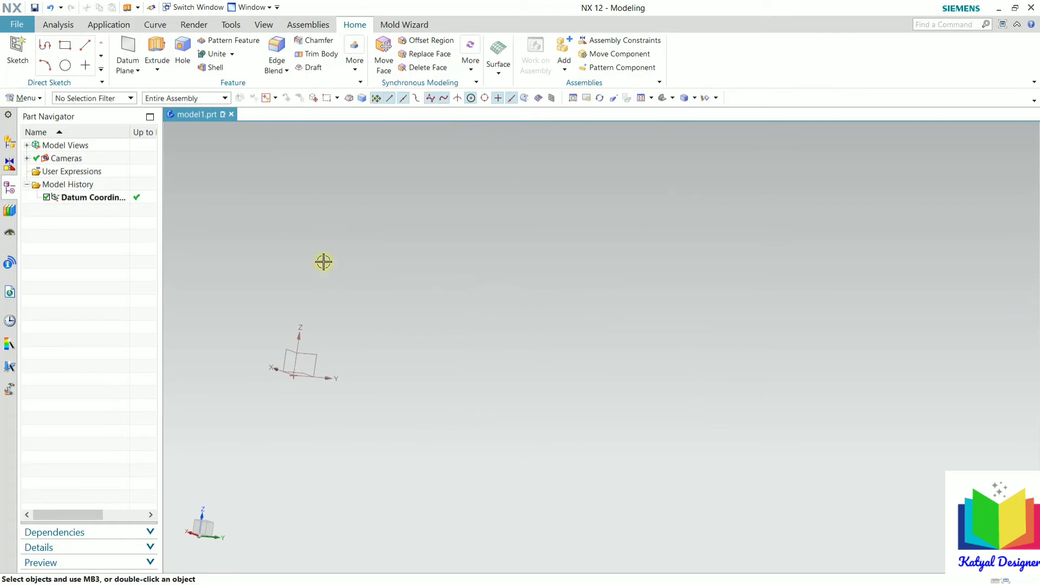
Start another Extrude and create its section sketch on the YZ plane of the datum coordinate system
left_click(157, 69)
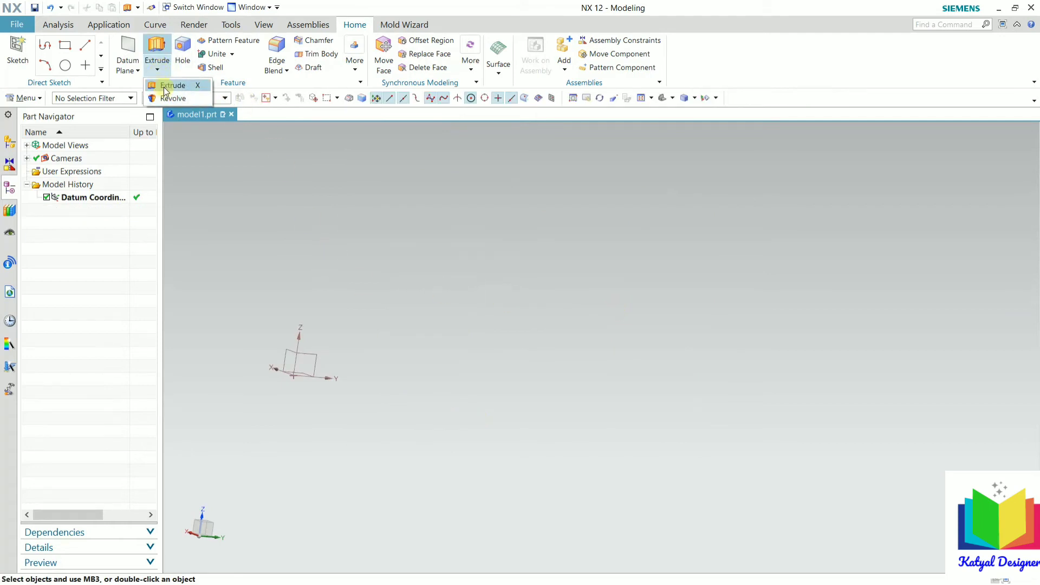
left_click(165, 89)
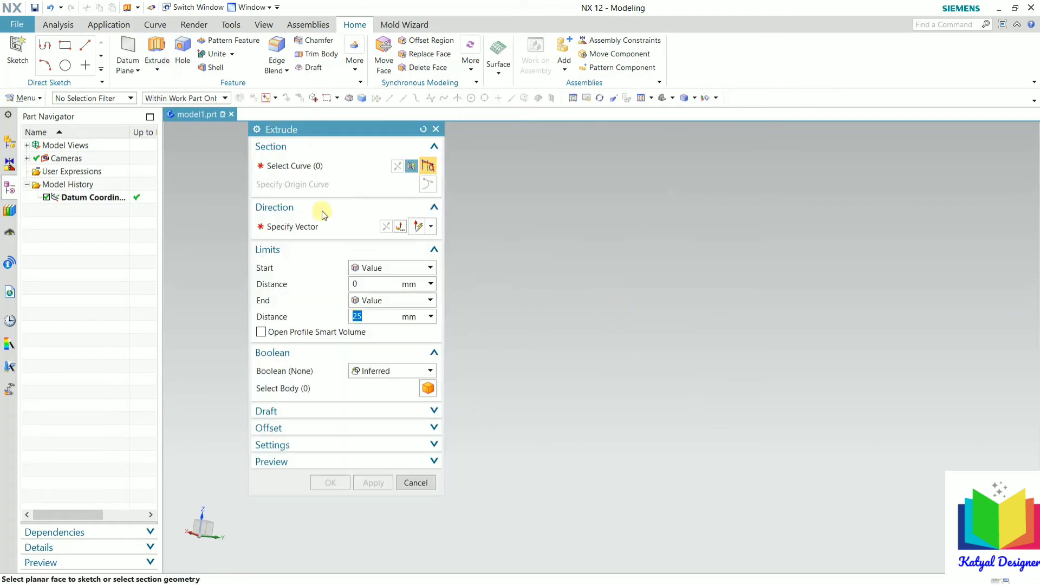
left_click(412, 167)
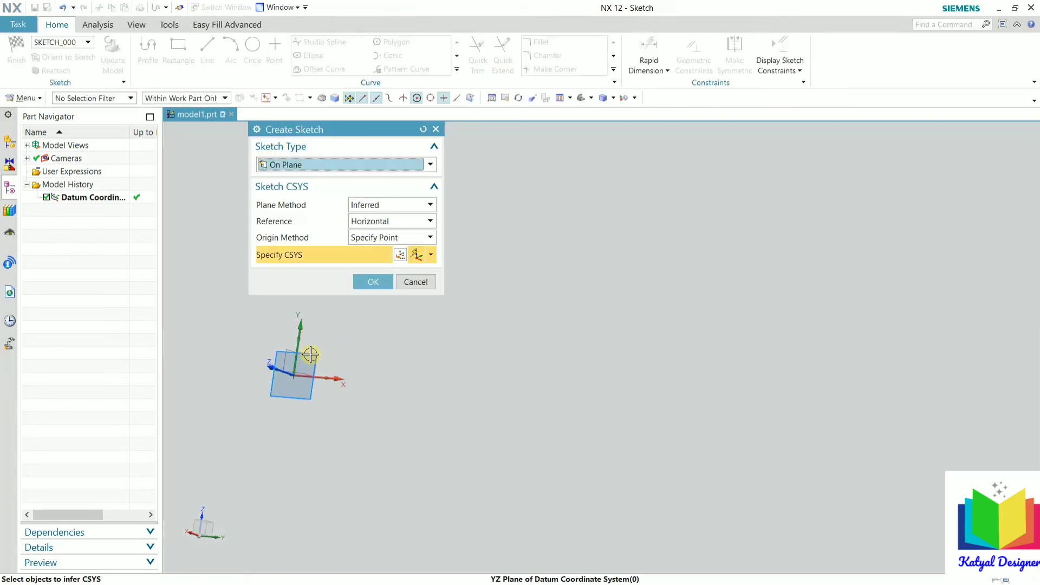
left_click(359, 282)
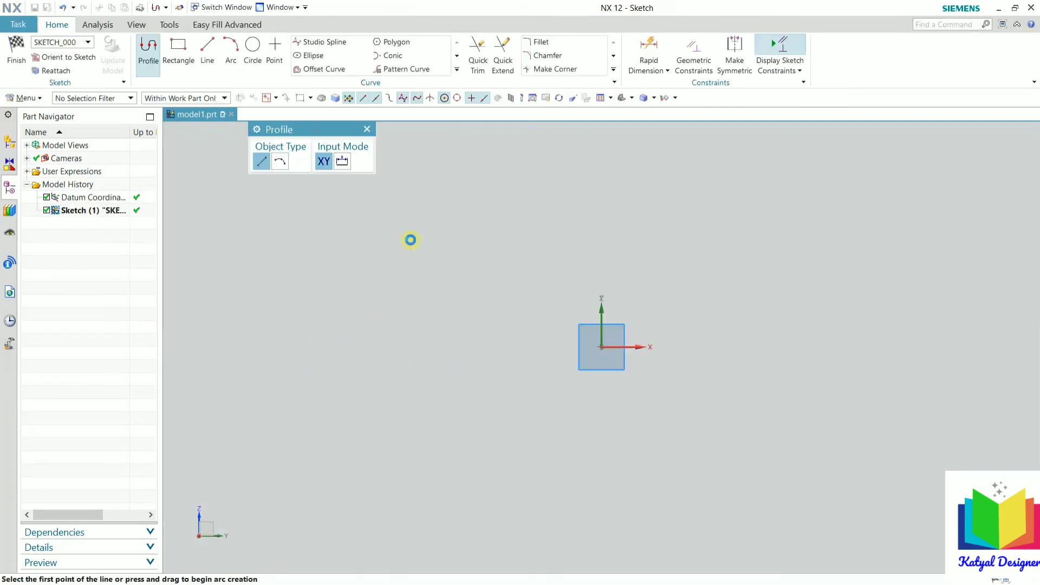
Sketch a two-corner rectangle about 22.5 mm wide and 18 mm high on the negative side of the sketch's vertical axis
left_click(178, 47)
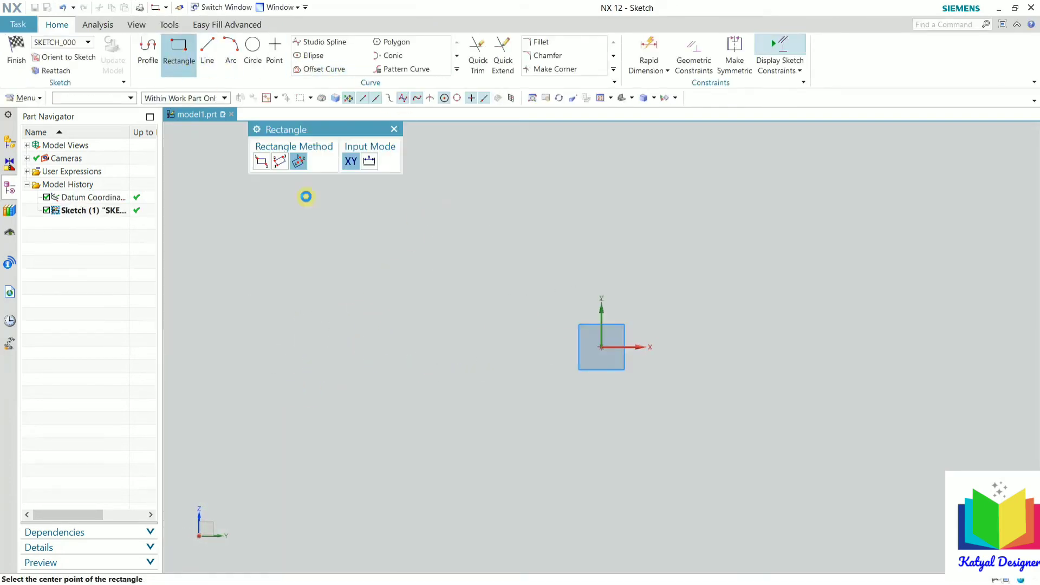
left_click(371, 255)
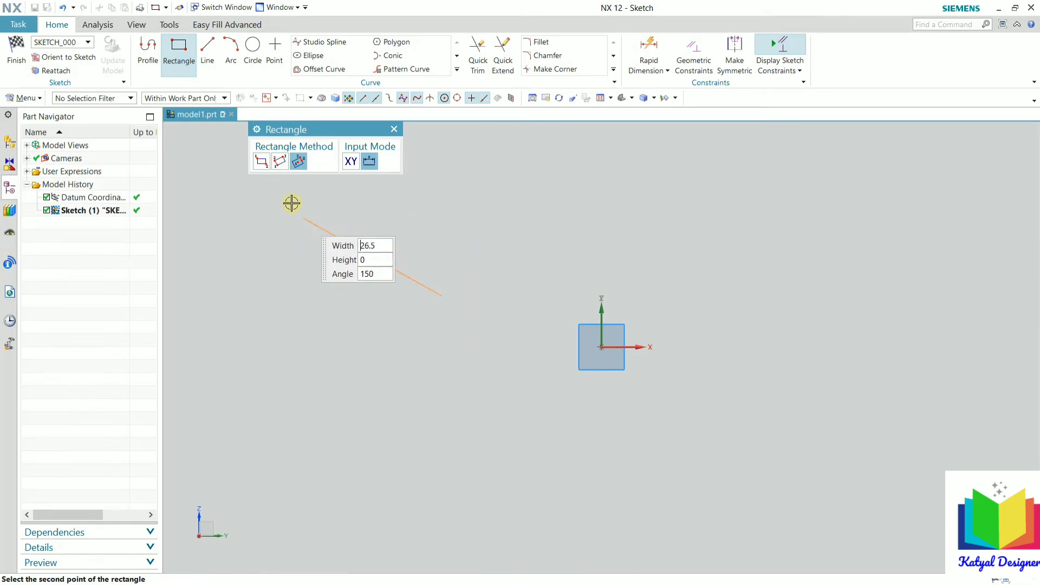
left_click(261, 161)
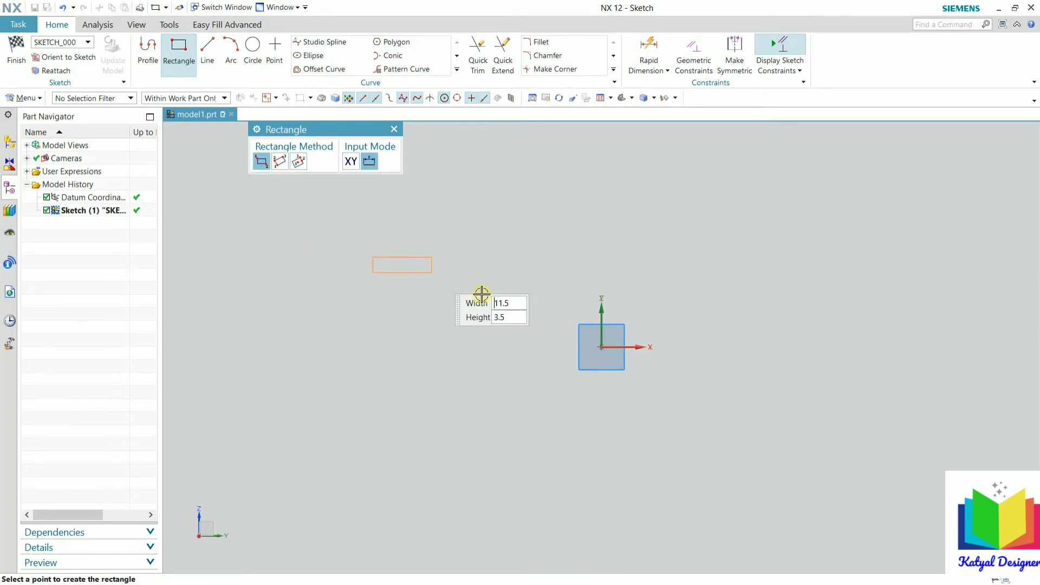
left_click(512, 369)
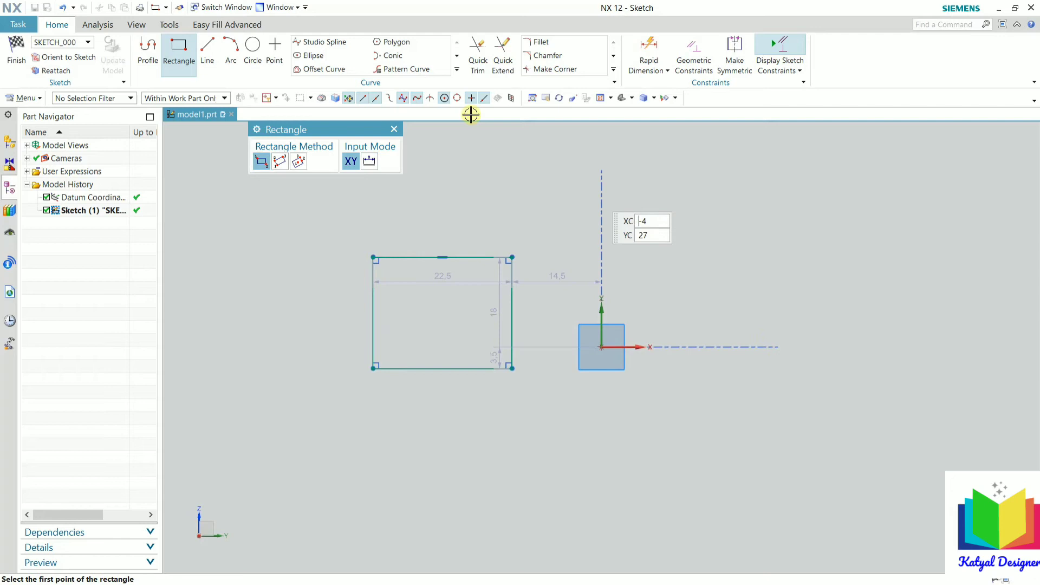
Add a separate open three-point arc of about 10.4 mm radius beside the rectangle, and finish the sketch
left_click(228, 50)
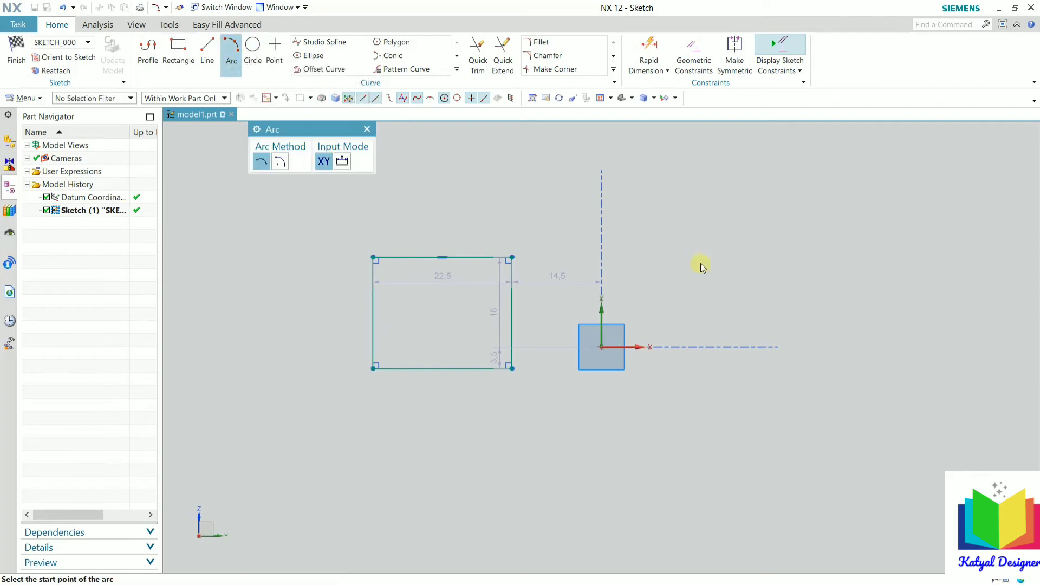
left_click(569, 241)
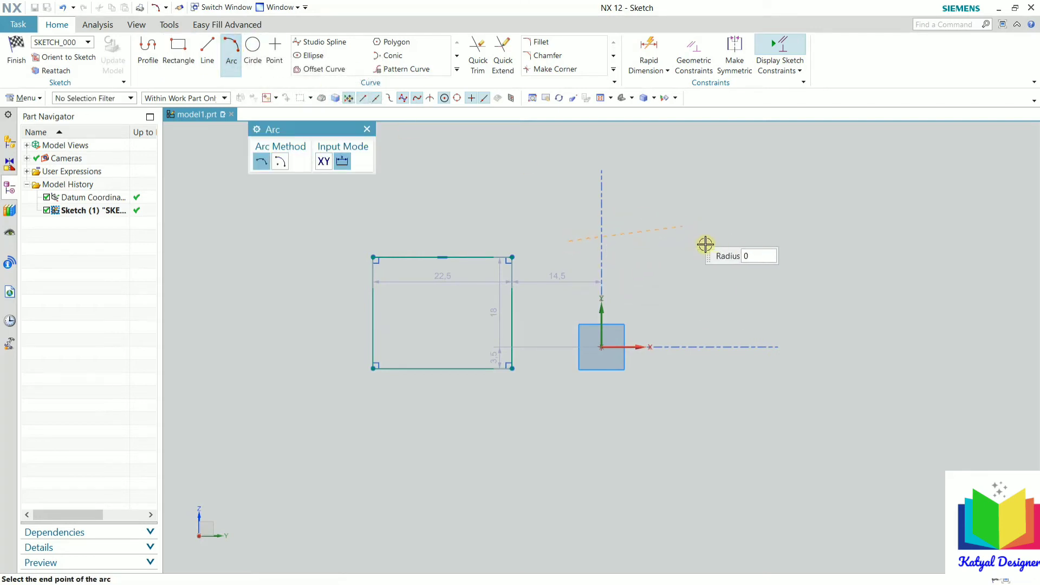
left_click(670, 319)
left_click(677, 268)
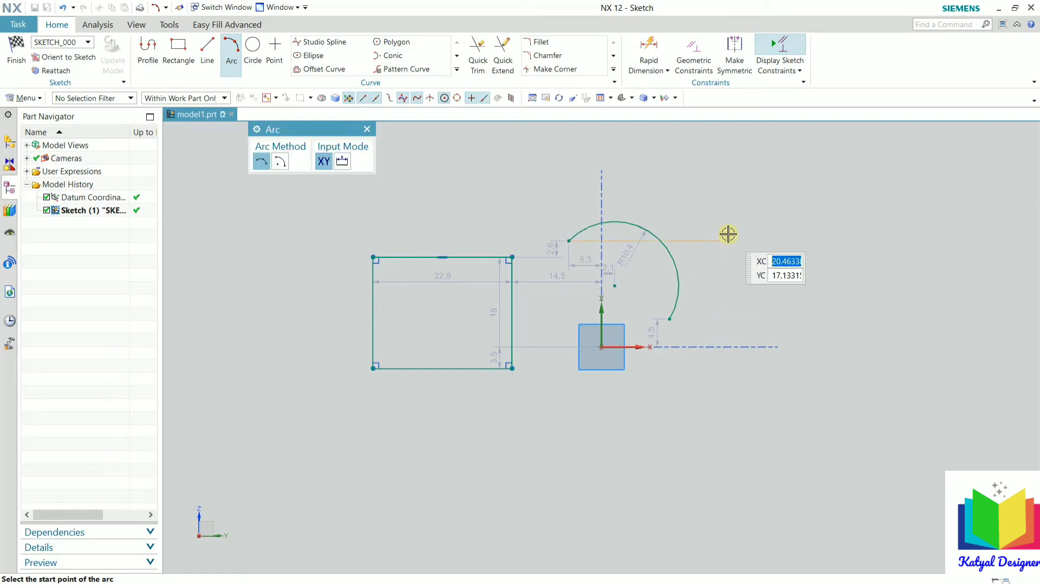
key("Escape")
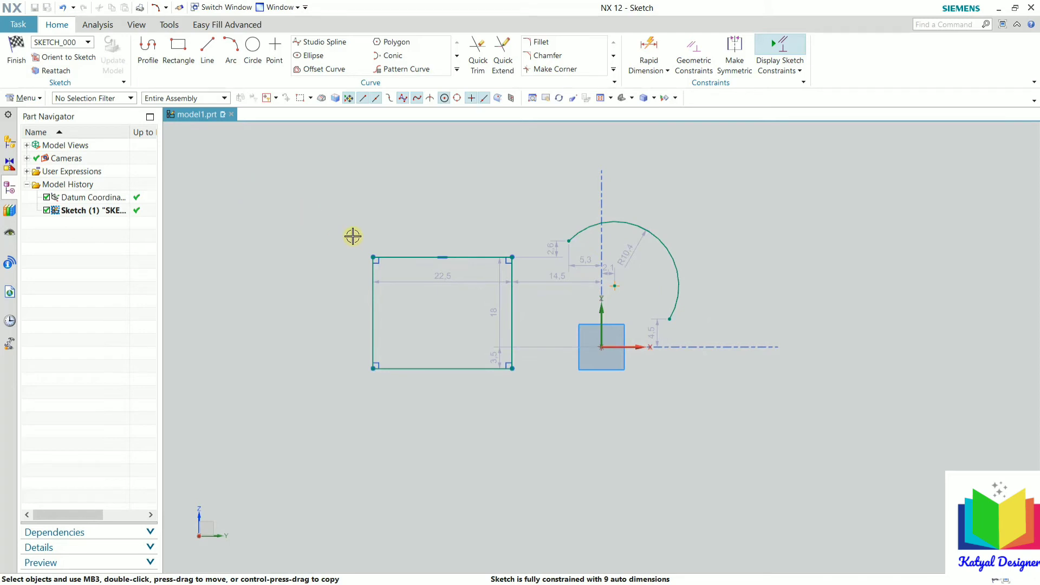
left_click(16, 52)
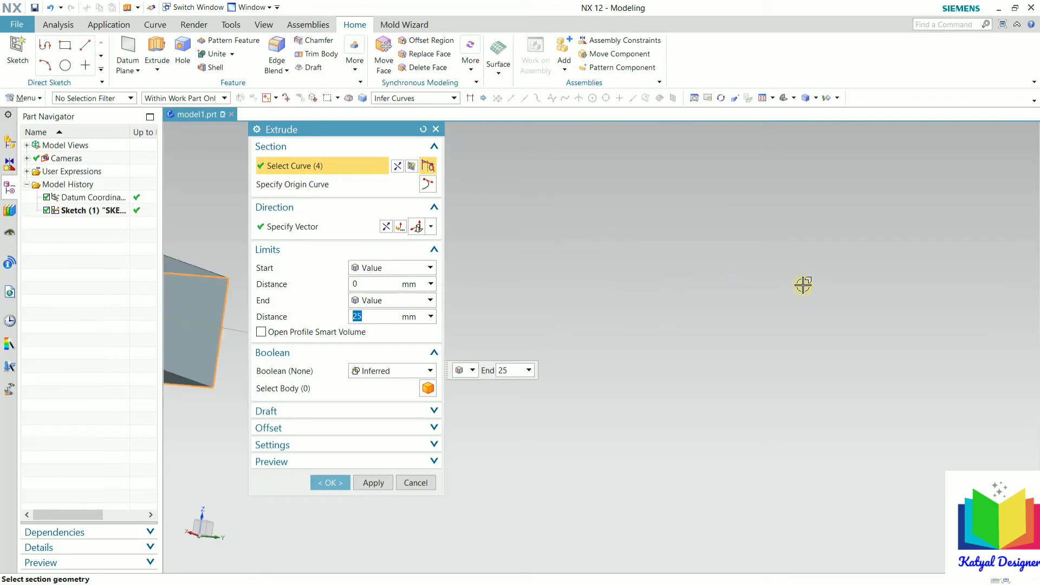
Try the Sheet body type on the 25 mm Extrude preview of the rectangle, and cancel the command while keeping the sketch
scroll(851, 297, "down", 5)
mouse_move(640, 295)
middle_mouse_down()
mouse_move(658, 285)
mouse_move(652, 310)
middle_mouse_up()
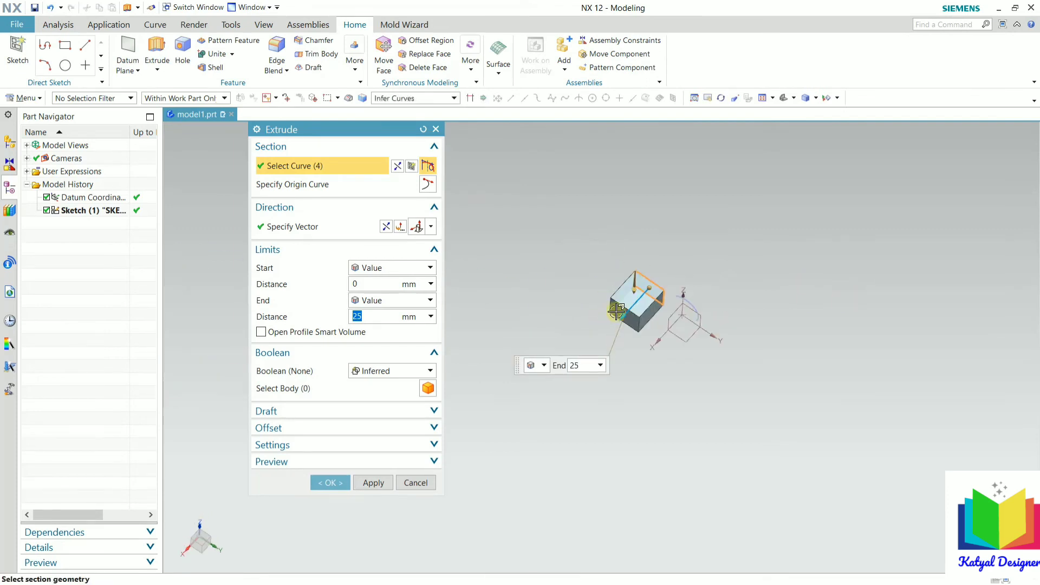
scroll(652, 310, "up", 3)
middle_click_drag(773, 257, 775, 227)
scroll(663, 238, "up", 3)
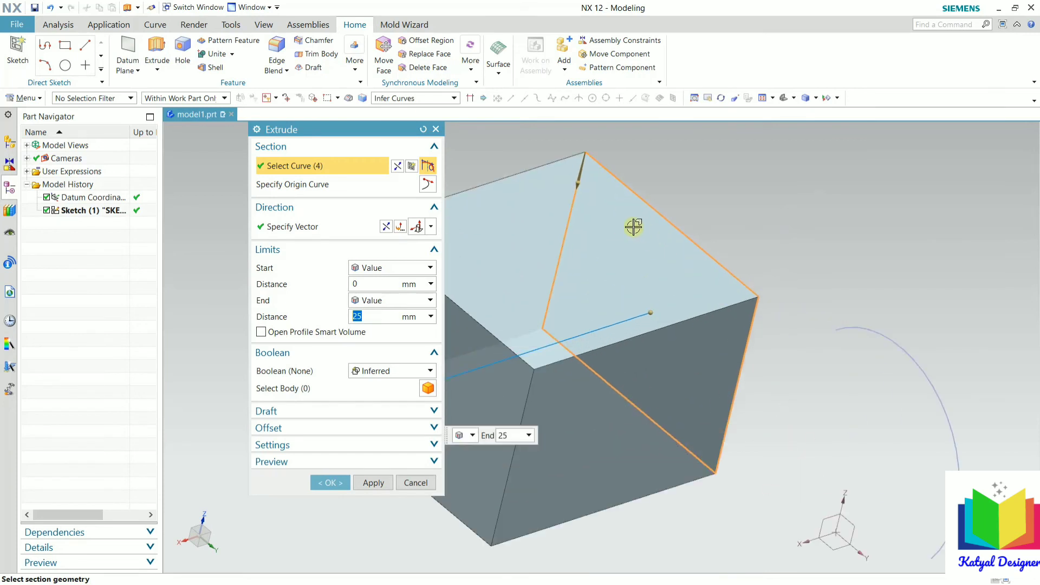
scroll(546, 322, "down", 2)
left_click(429, 449)
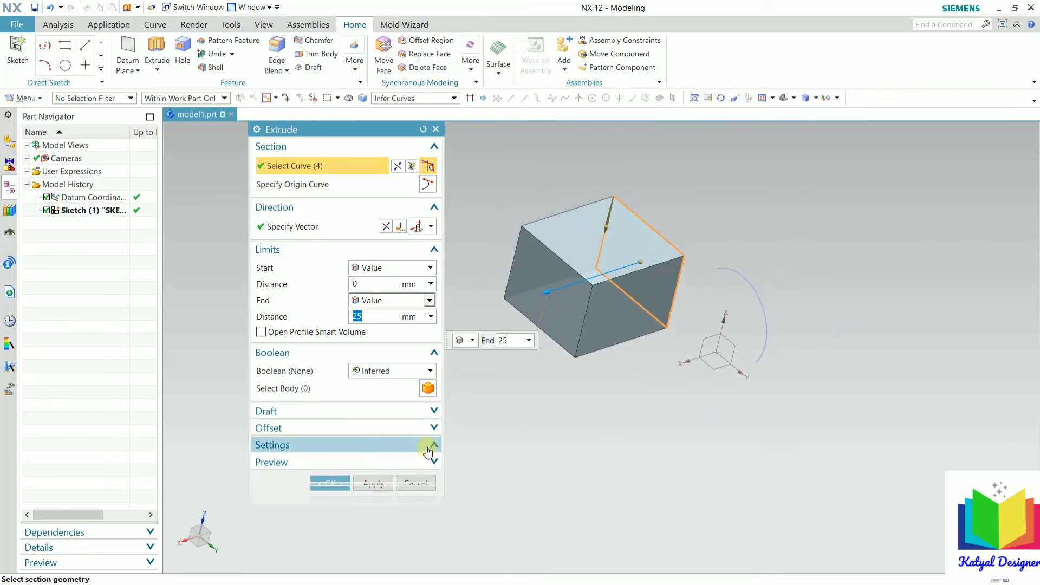
left_click(423, 463)
left_click(369, 491)
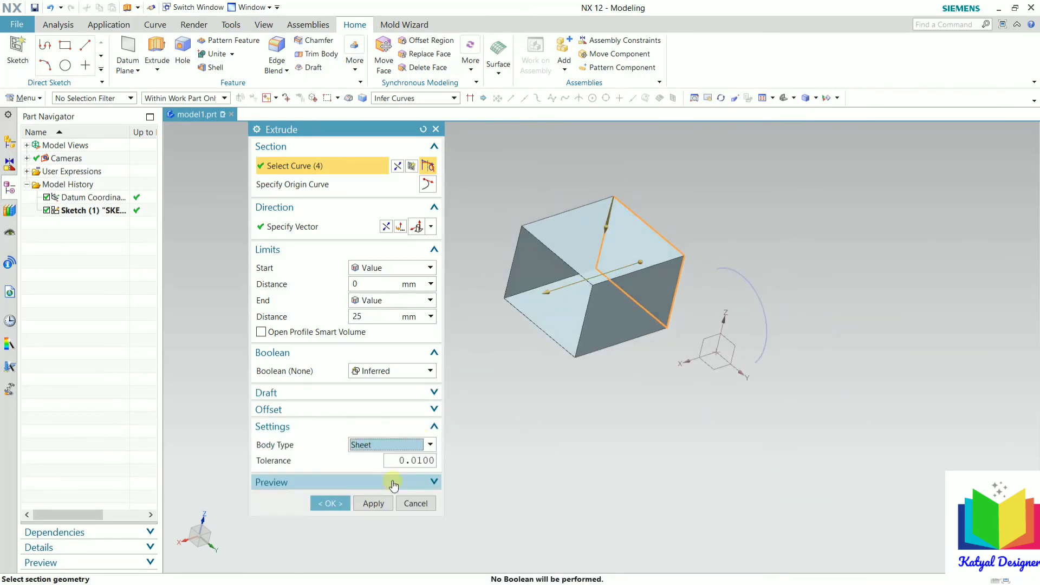
mouse_move(807, 335)
middle_mouse_down()
mouse_move(896, 278)
mouse_move(864, 336)
mouse_move(796, 322)
mouse_move(813, 346)
middle_mouse_up()
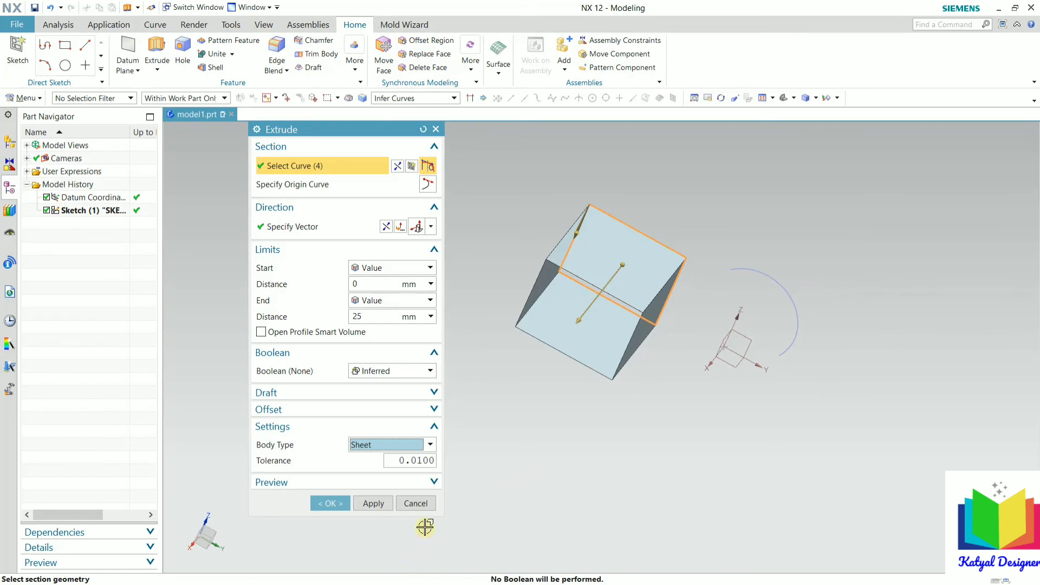
left_click(416, 503)
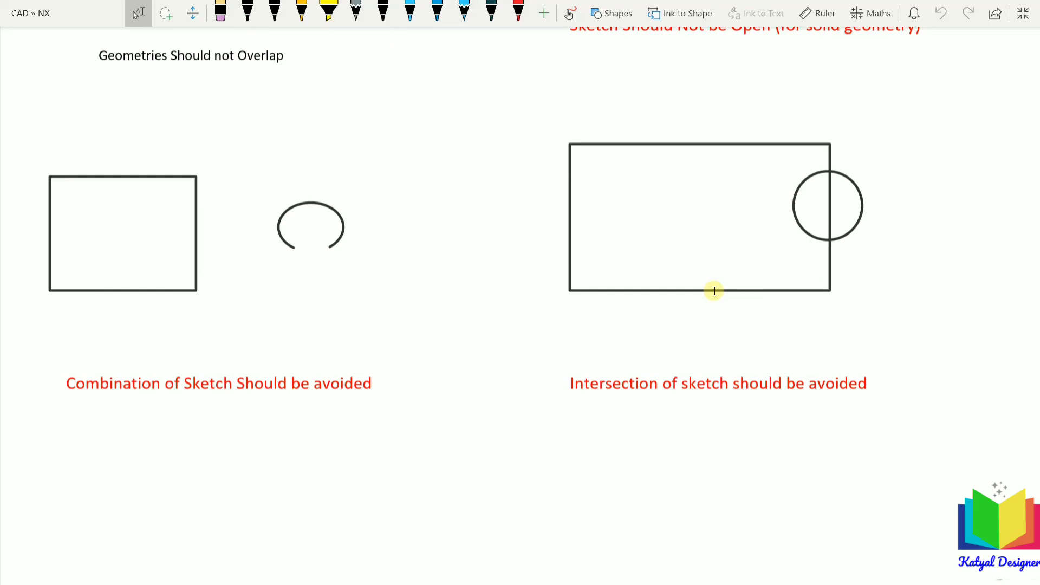
Switch back to NX and delete the sketch containing the rectangle and the open arc
key("alt+Tab")
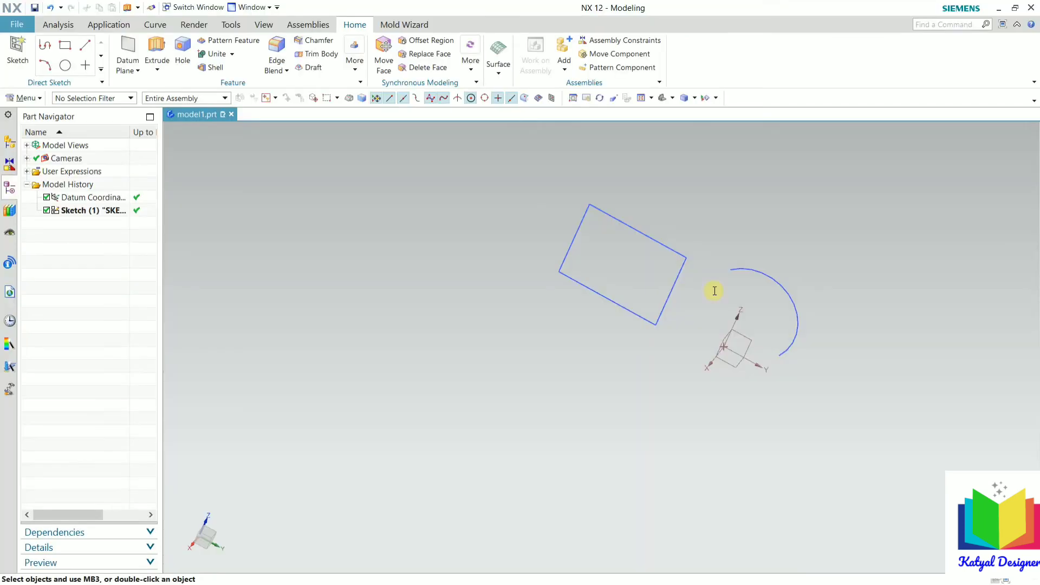
left_click(87, 210)
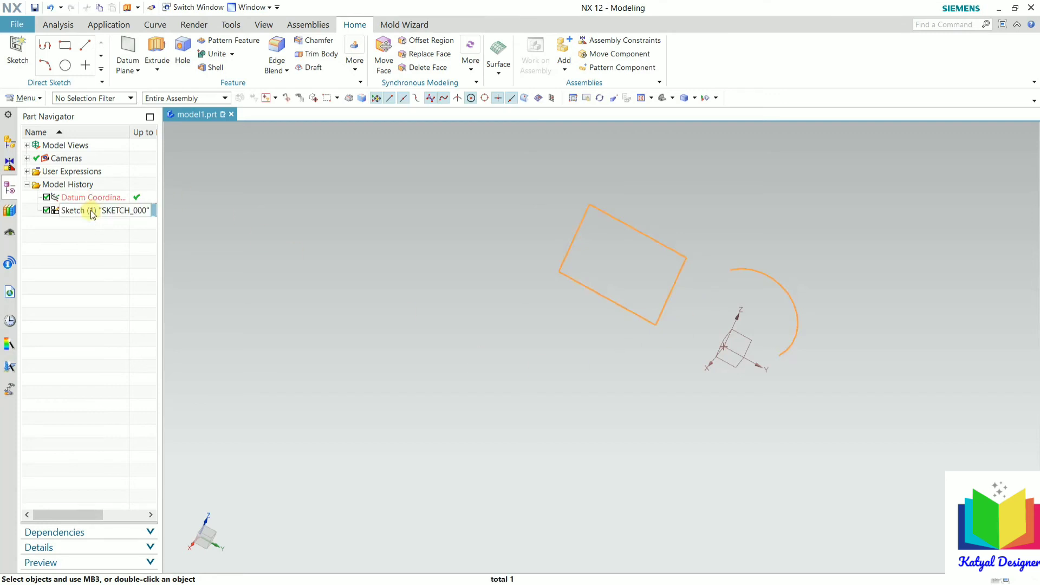
right_click(90, 210)
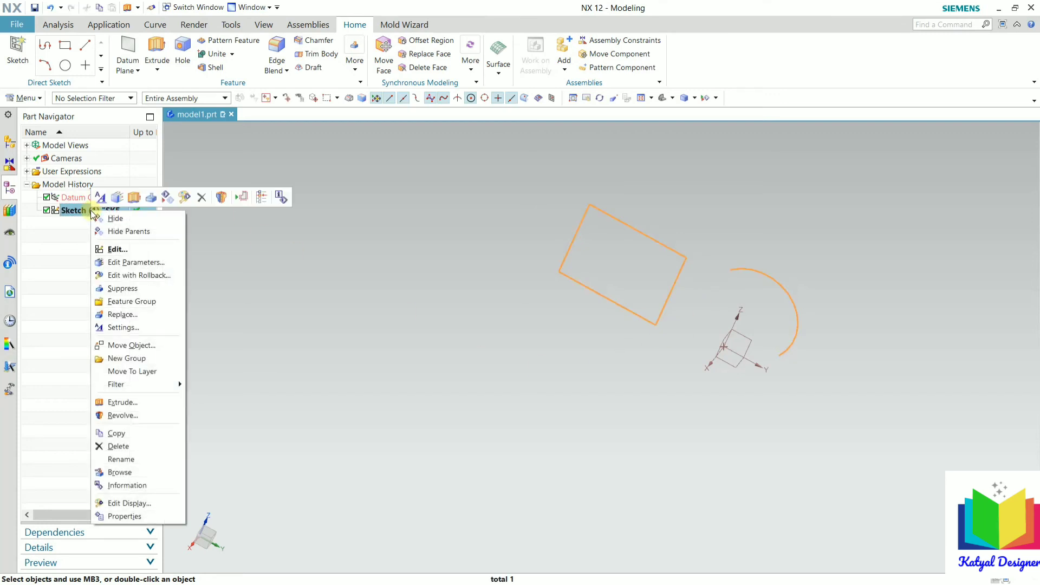
left_click(126, 446)
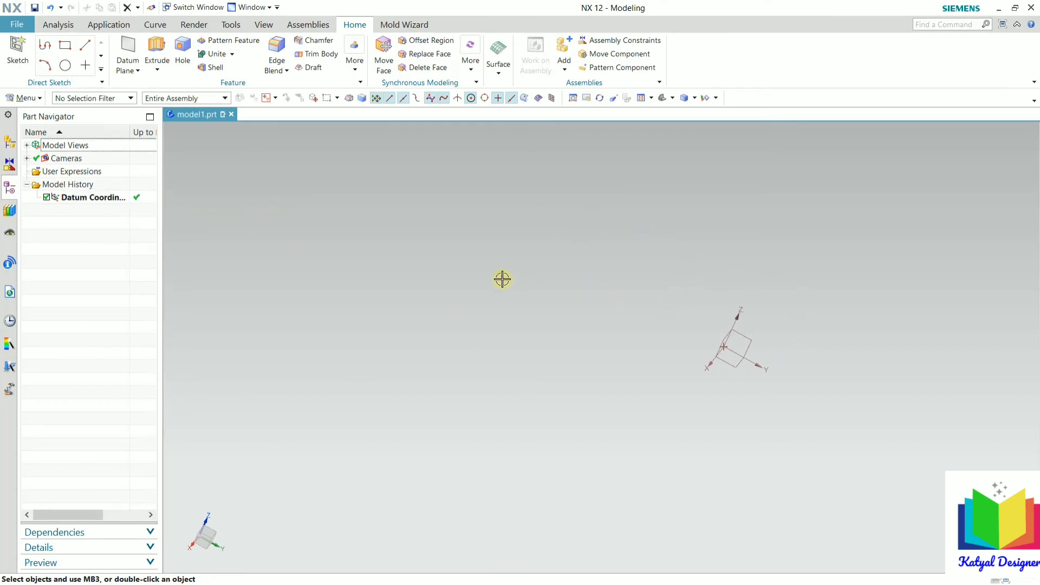
Create a sketch on the XY plane and draw a rectangle about 65 mm wide and 46.5 mm high around the origin
left_click(17, 55)
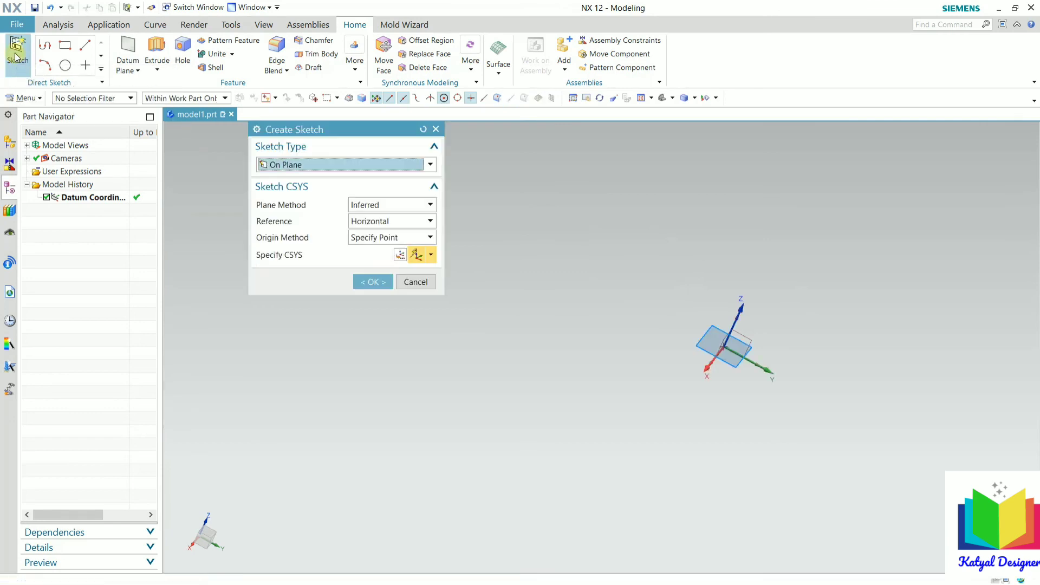
left_click(375, 281)
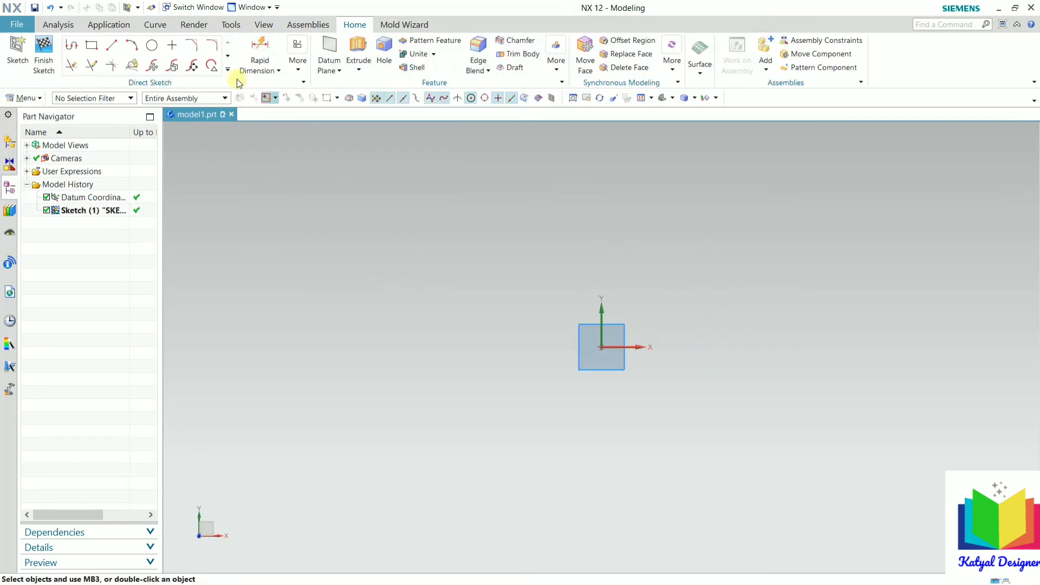
left_click(92, 45)
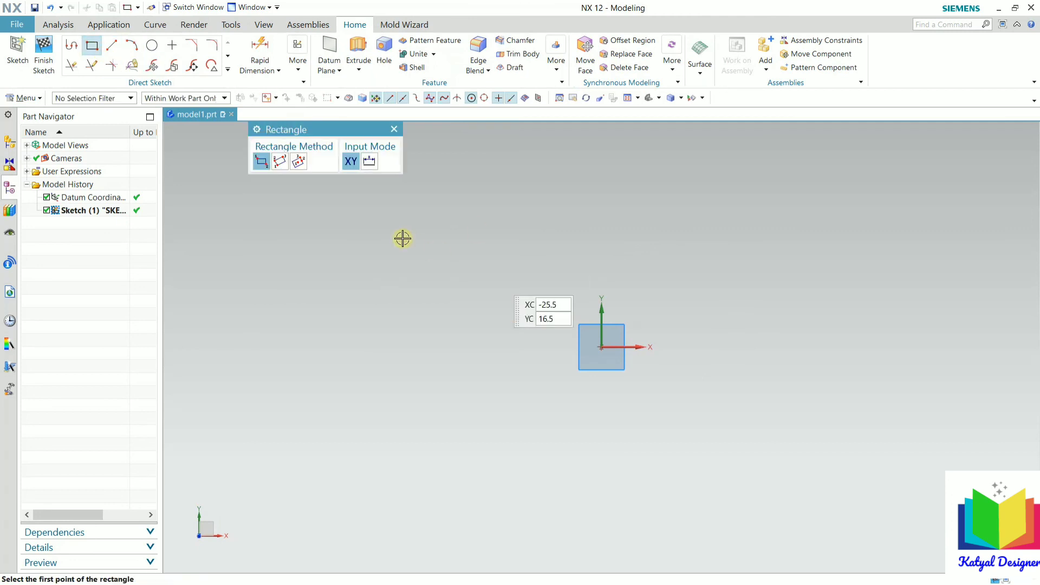
left_click(490, 266)
left_click(812, 495)
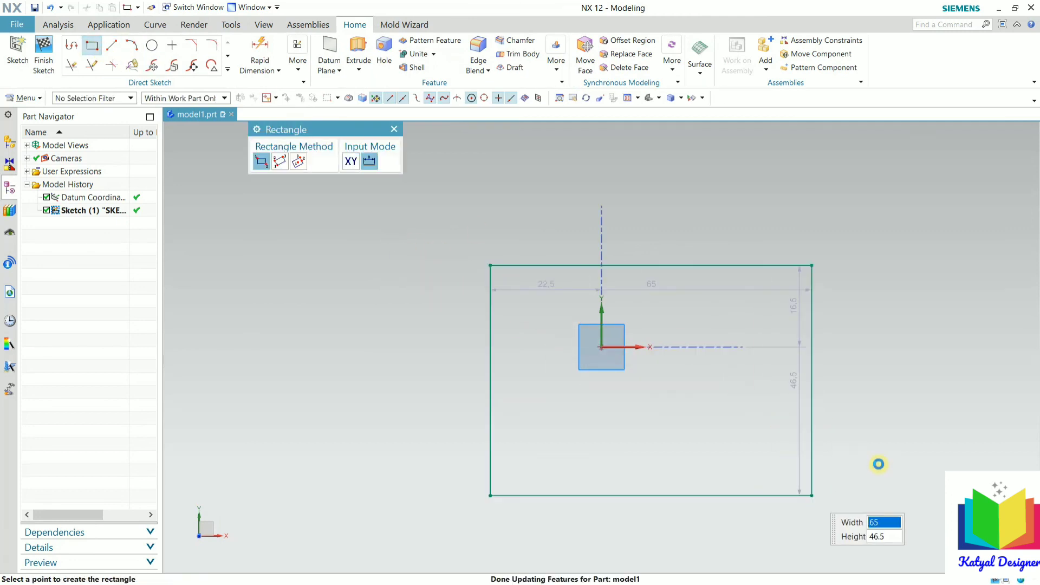
Draw a circle about 22.7 mm in diameter centred on the rectangle's edge on the positive X side, and finish the sketch
left_click(152, 45)
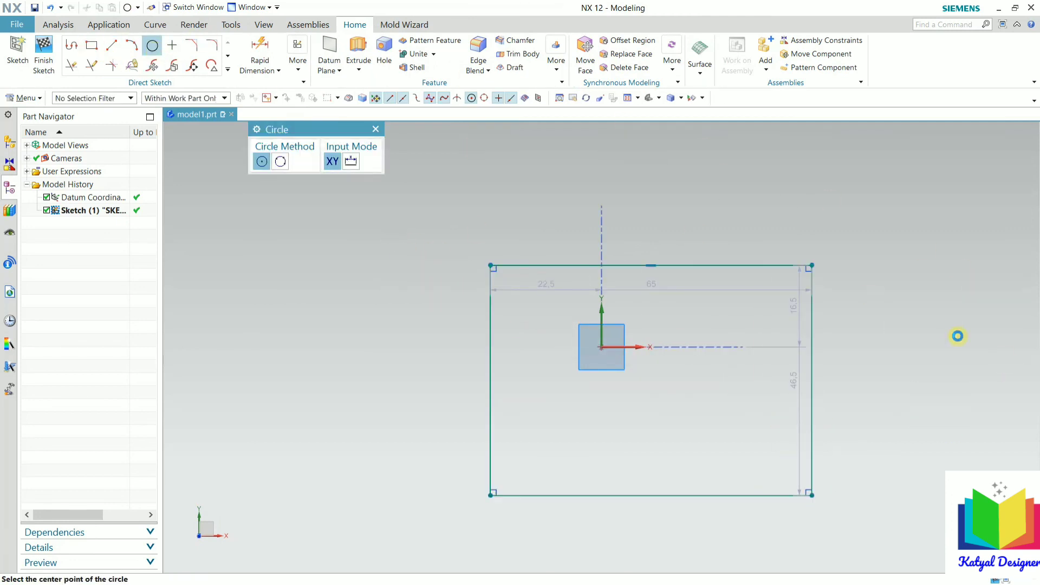
left_click(811, 380)
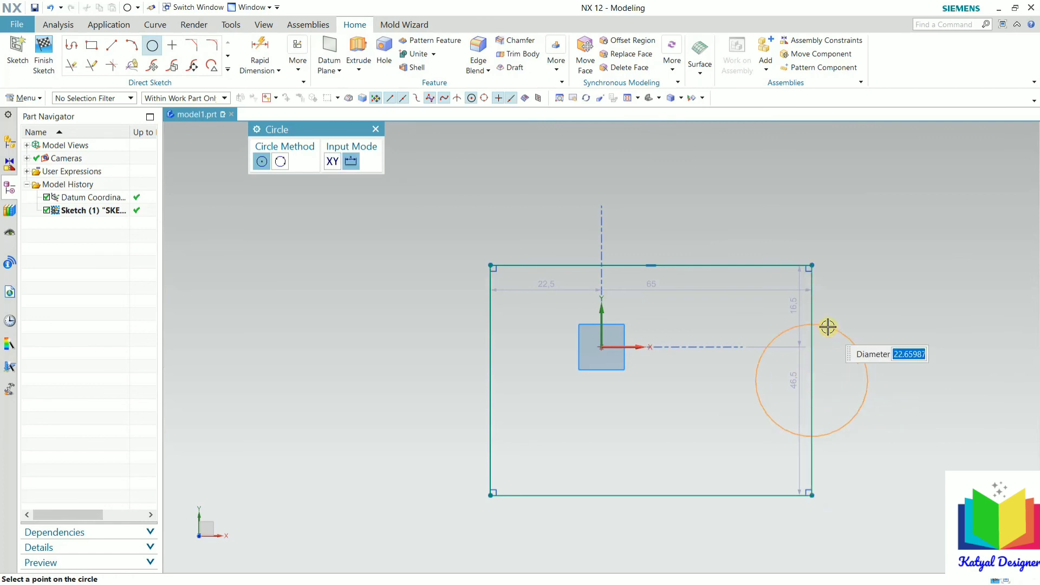
left_click(828, 327)
left_click(44, 61)
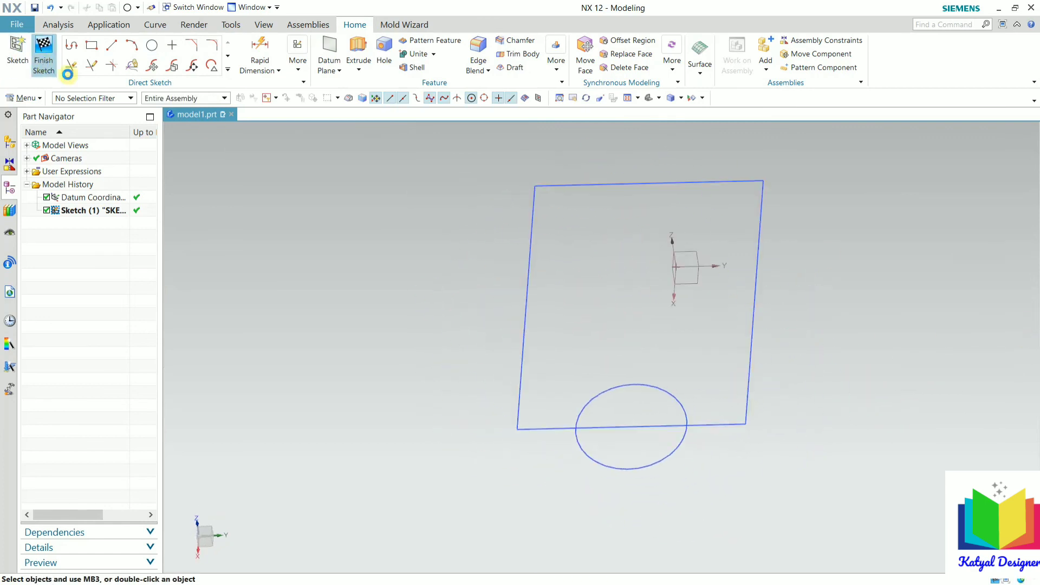
Extrude the sketch of the intersecting rectangle and circle by 25 mm, and select the new Extrude feature to highlight its body
left_click(157, 71)
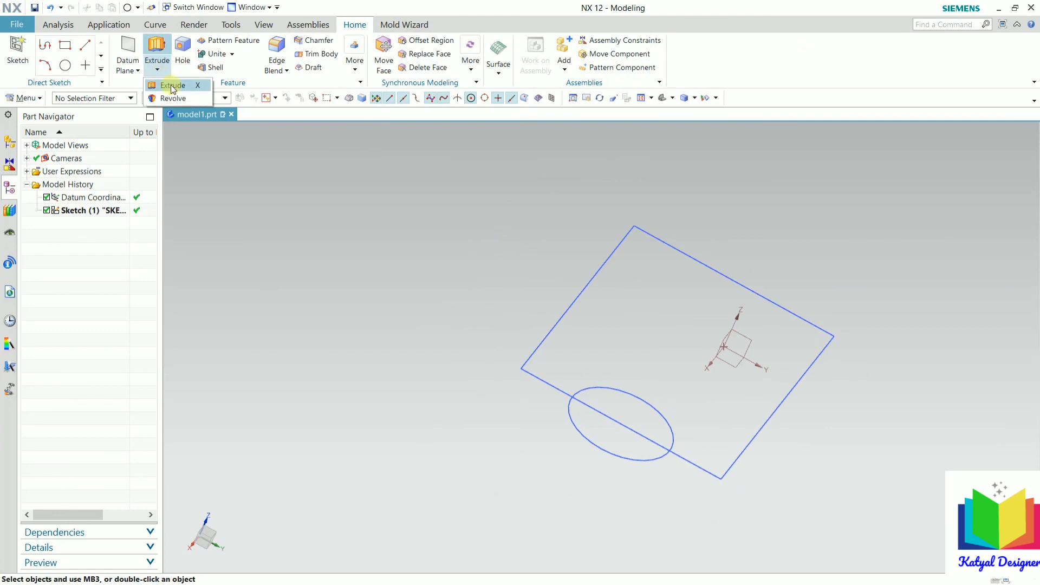
left_click(173, 85)
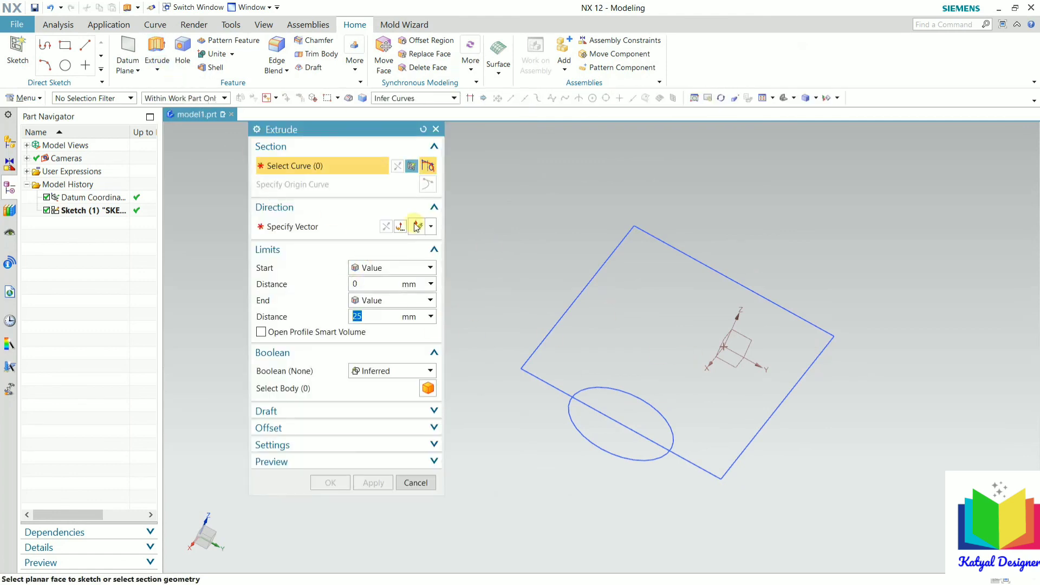
left_click(108, 211)
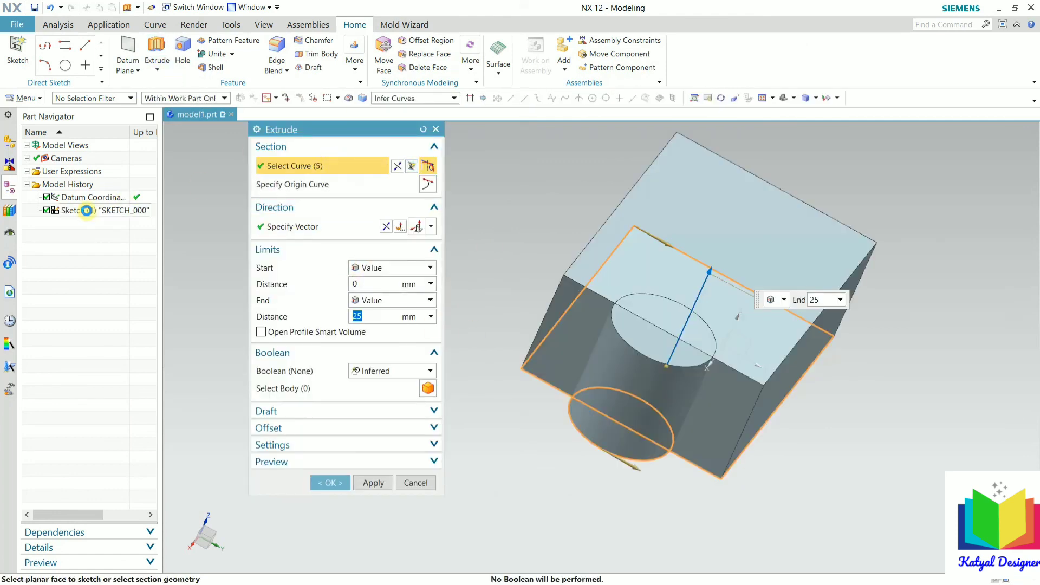
mouse_move(753, 382)
middle_mouse_down()
mouse_move(761, 358)
mouse_move(850, 318)
mouse_move(942, 311)
mouse_move(911, 310)
mouse_move(863, 344)
mouse_move(882, 314)
middle_mouse_up()
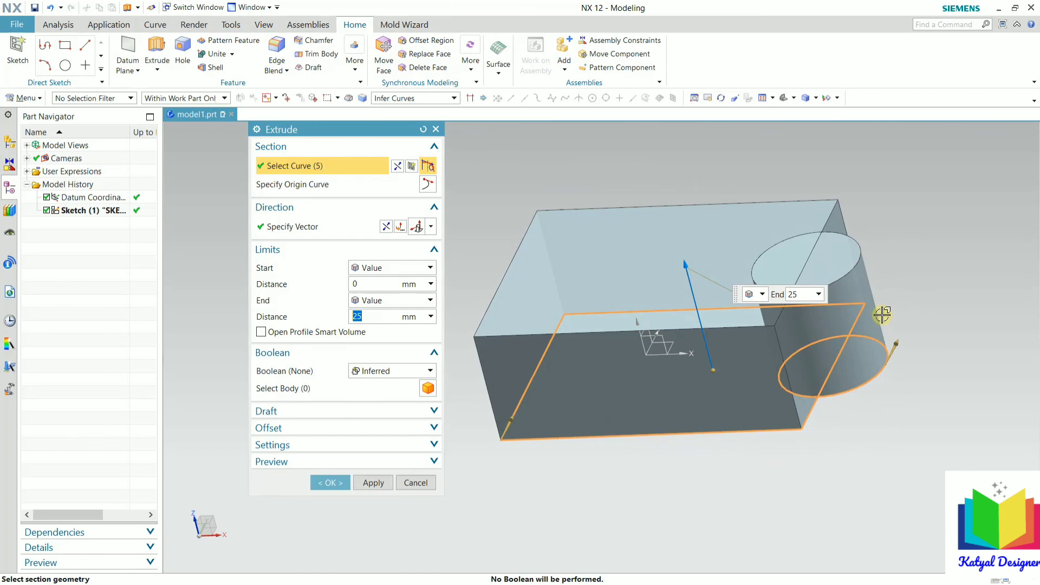
scroll(867, 221, "up", 2)
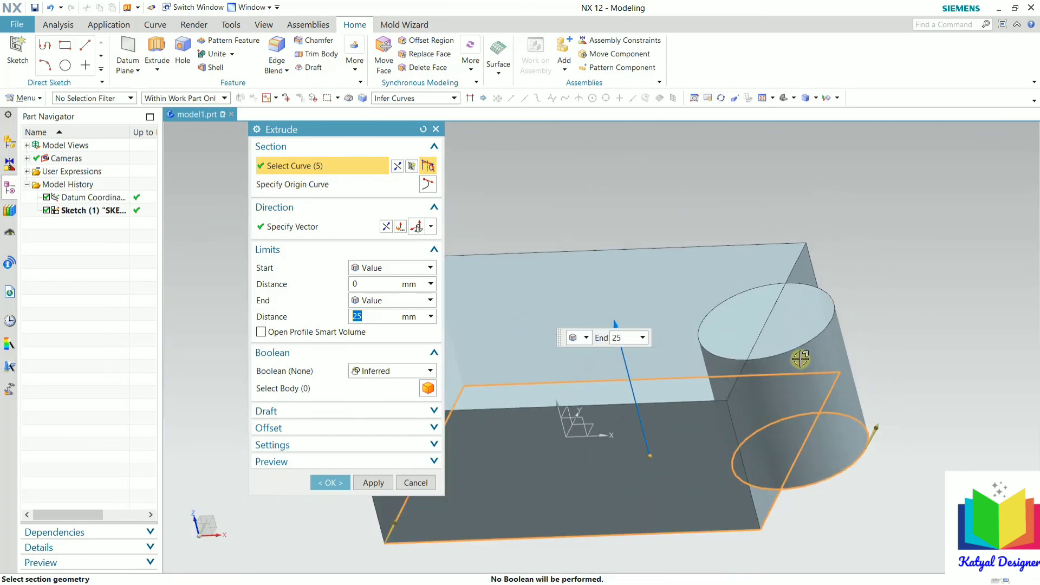
middle_click_drag(795, 389, 720, 345)
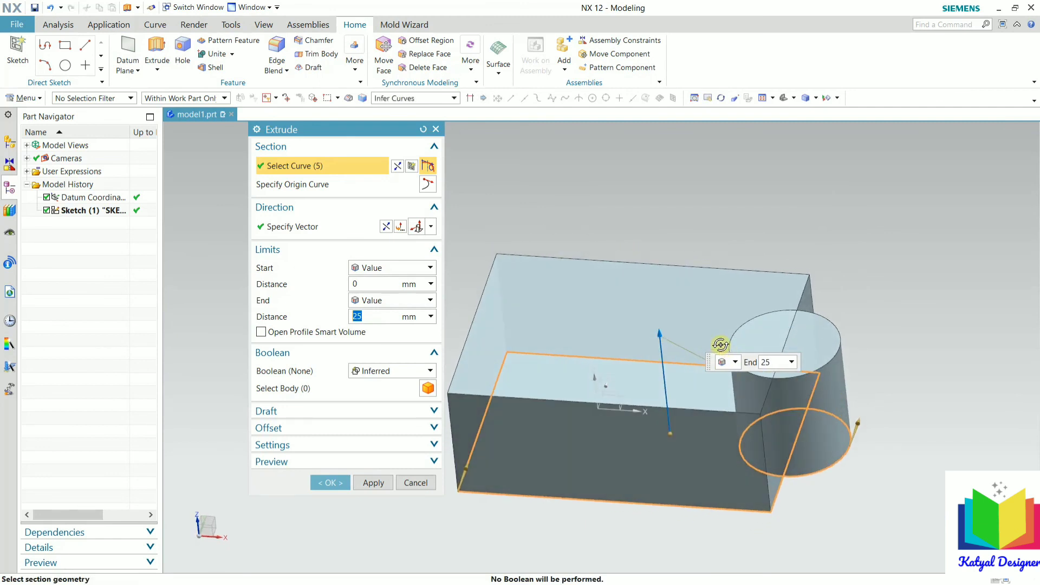
left_click(328, 483)
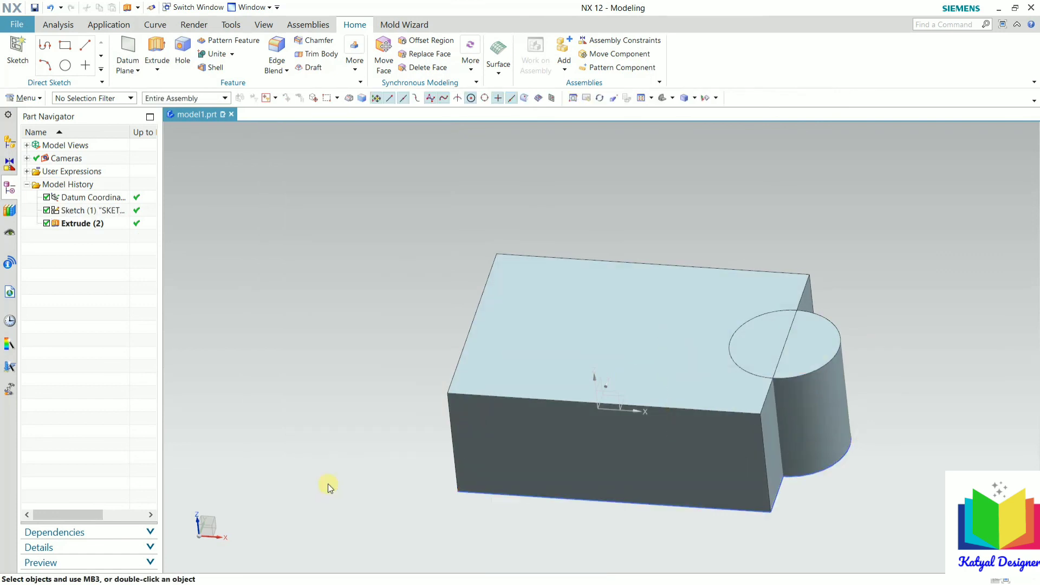
left_click(82, 224)
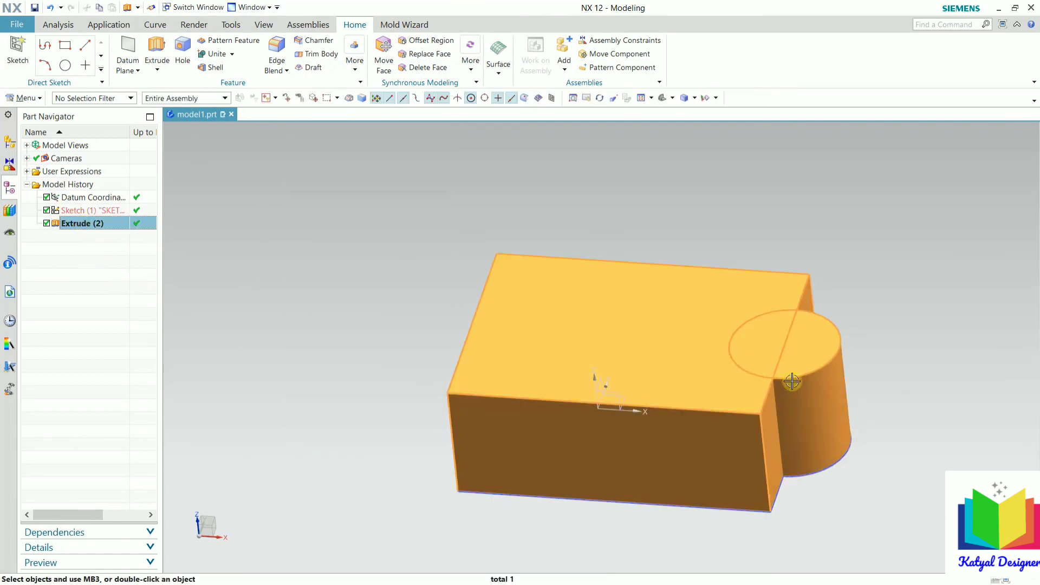
mouse_move(753, 326)
middle_mouse_down()
mouse_move(740, 351)
mouse_move(754, 322)
middle_mouse_up()
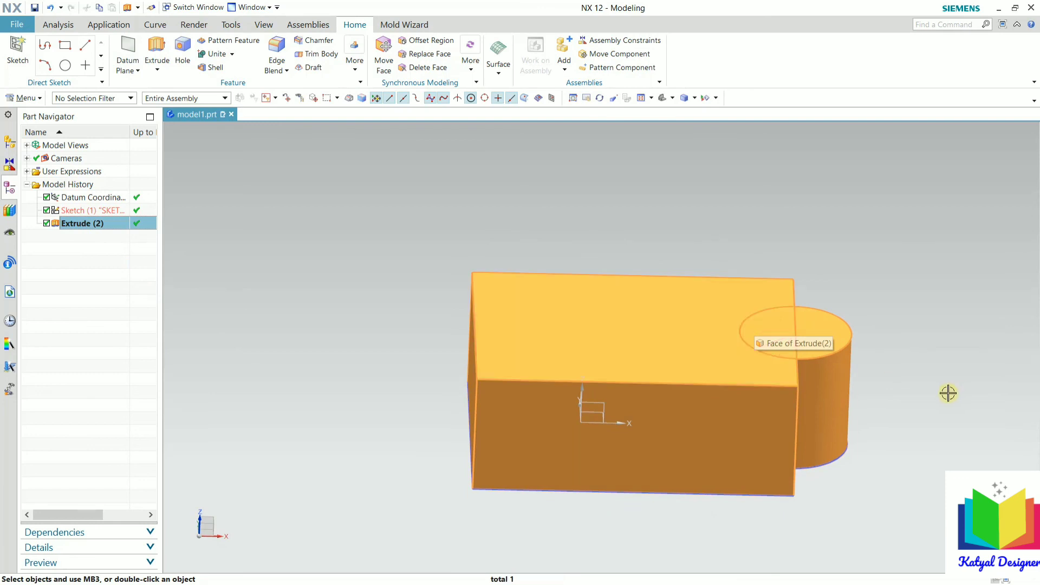
middle_click_drag(948, 393, 904, 372)
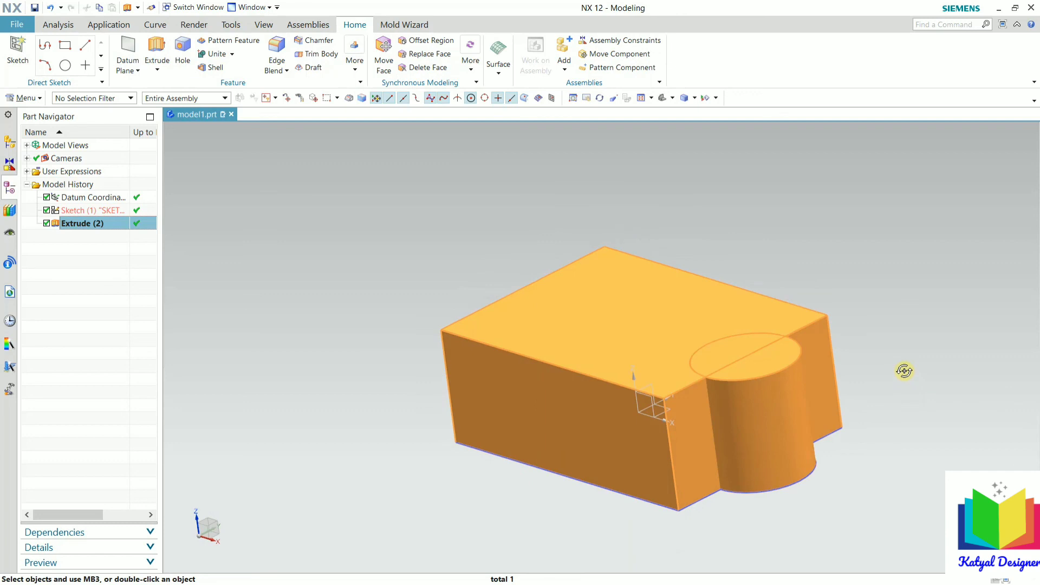